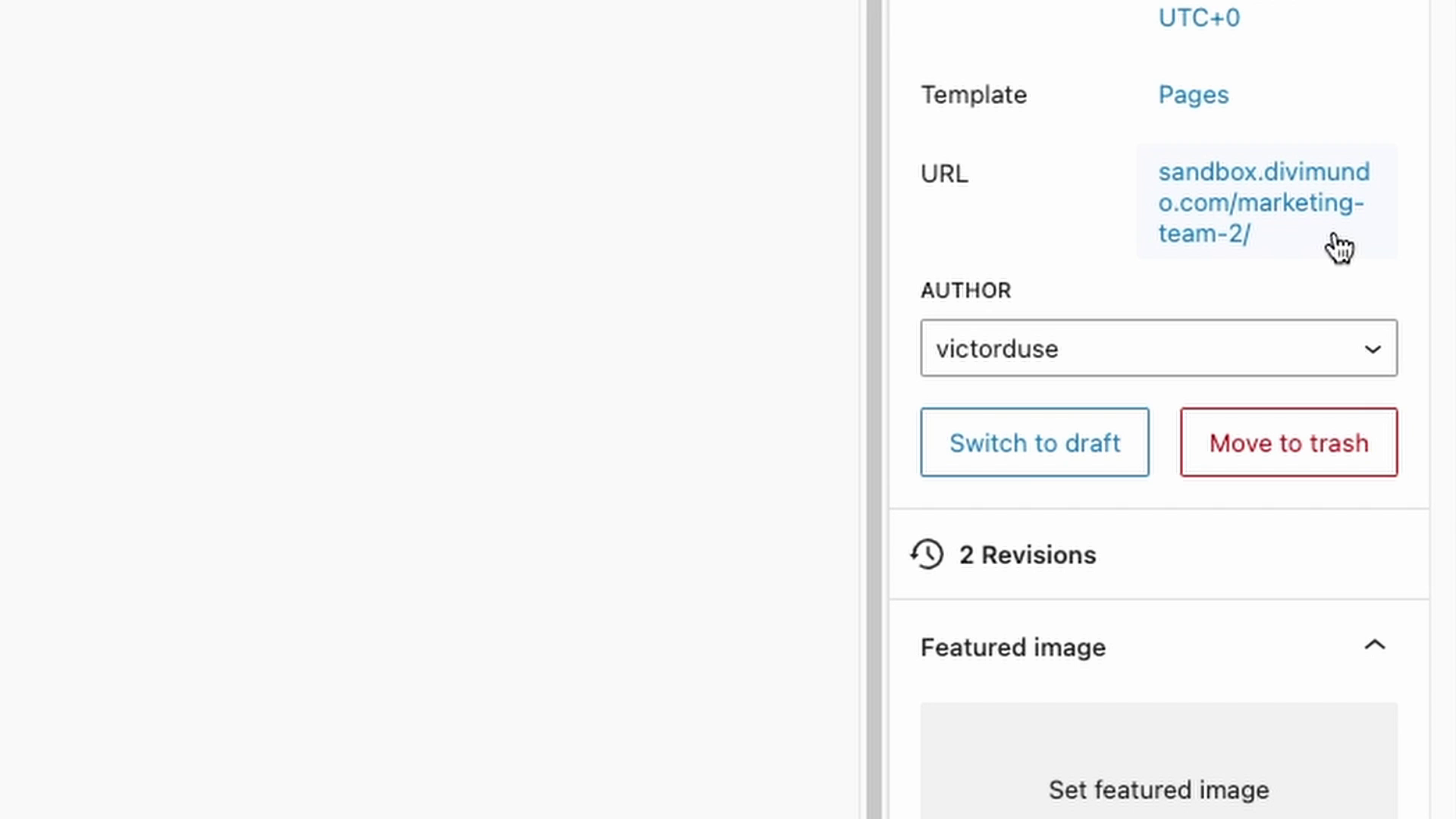
# - Remove '-2' from the Marketing team page's permalink slug and save the page
pyautogui.click(1340, 247)
pyautogui.moveTo(1094, 466); pyautogui.dragTo(1139, 479)
pyautogui.press('BackSpace')
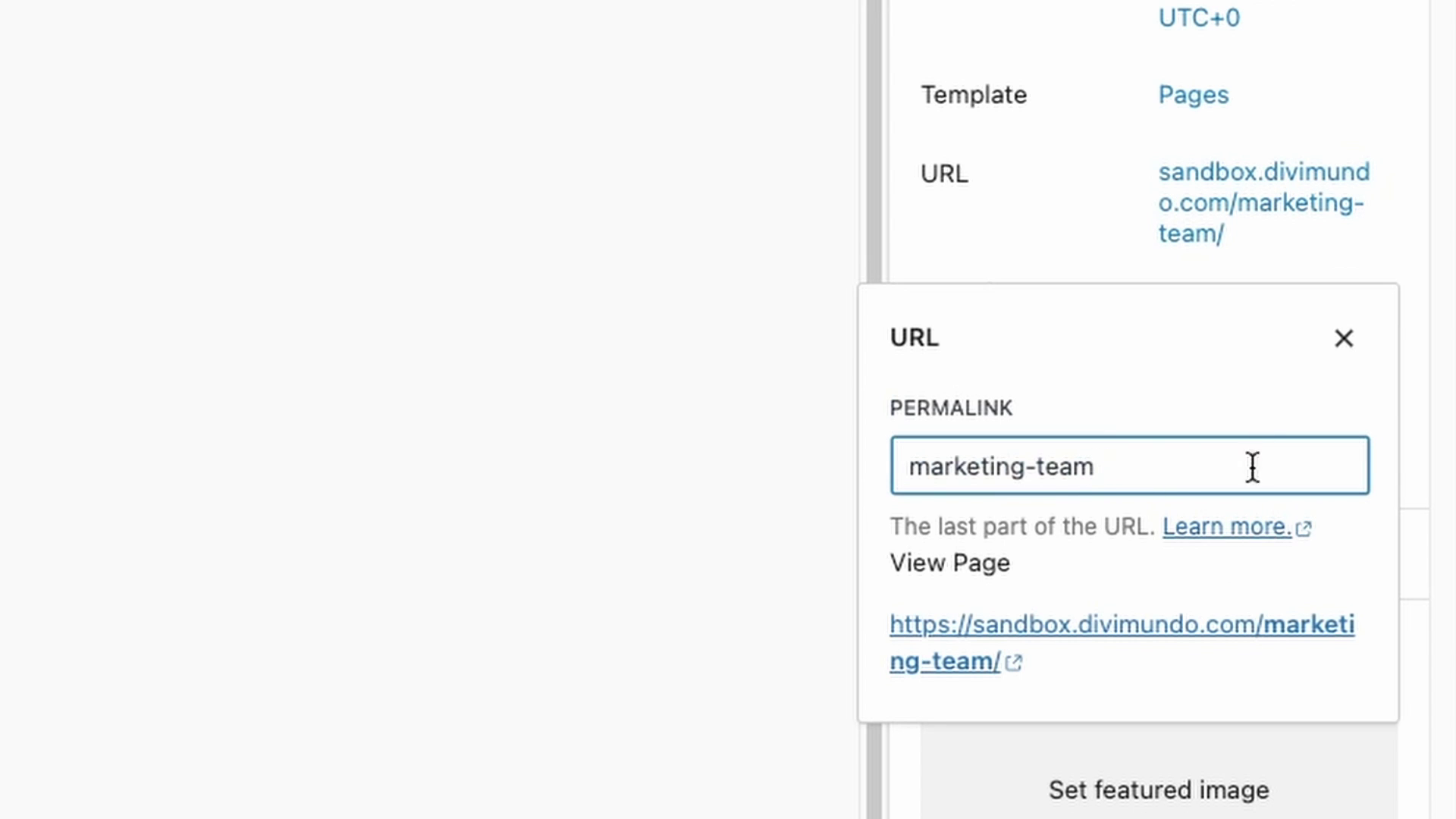
pyautogui.click(1344, 339)
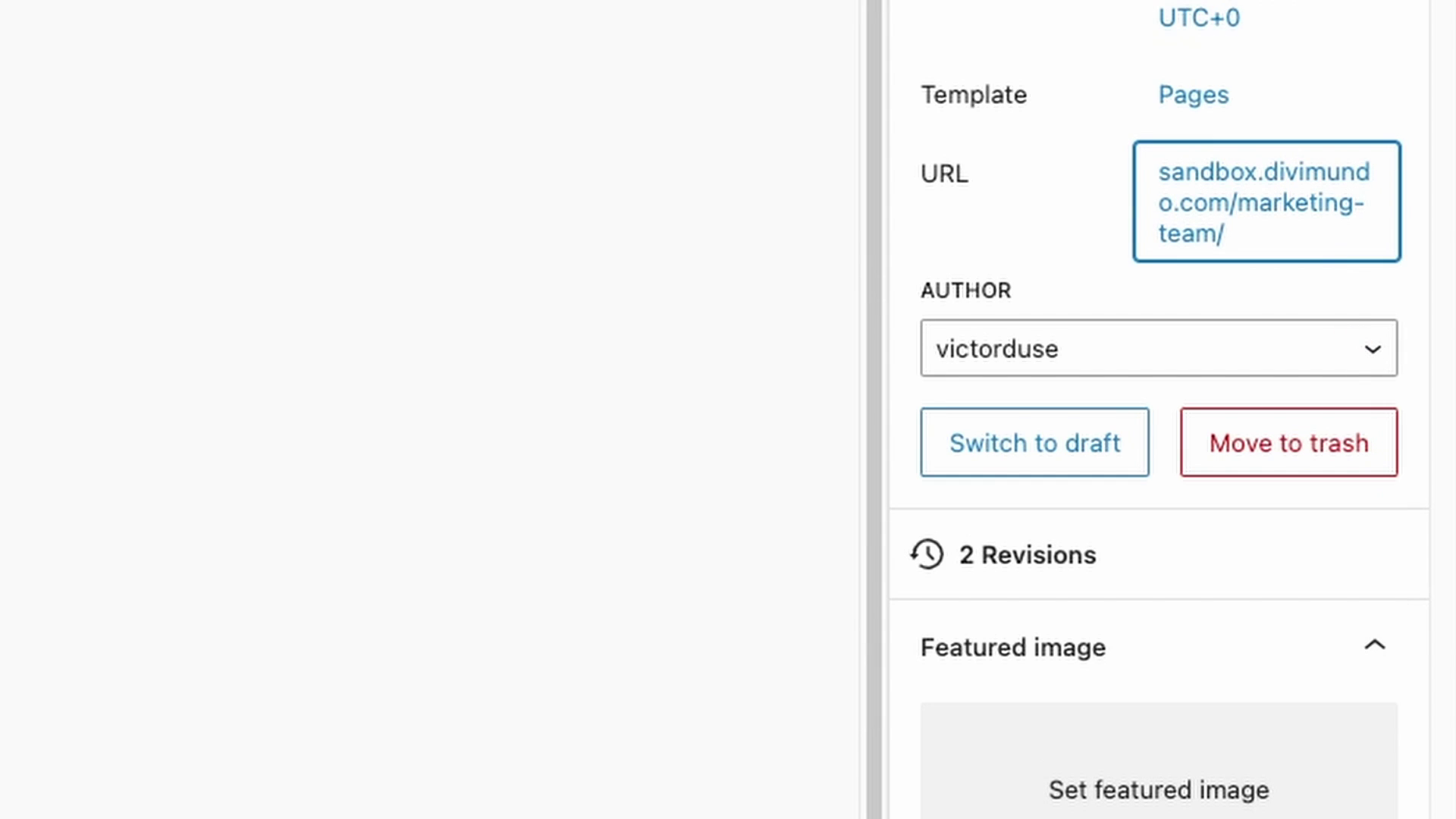
pyautogui.press('super+s')
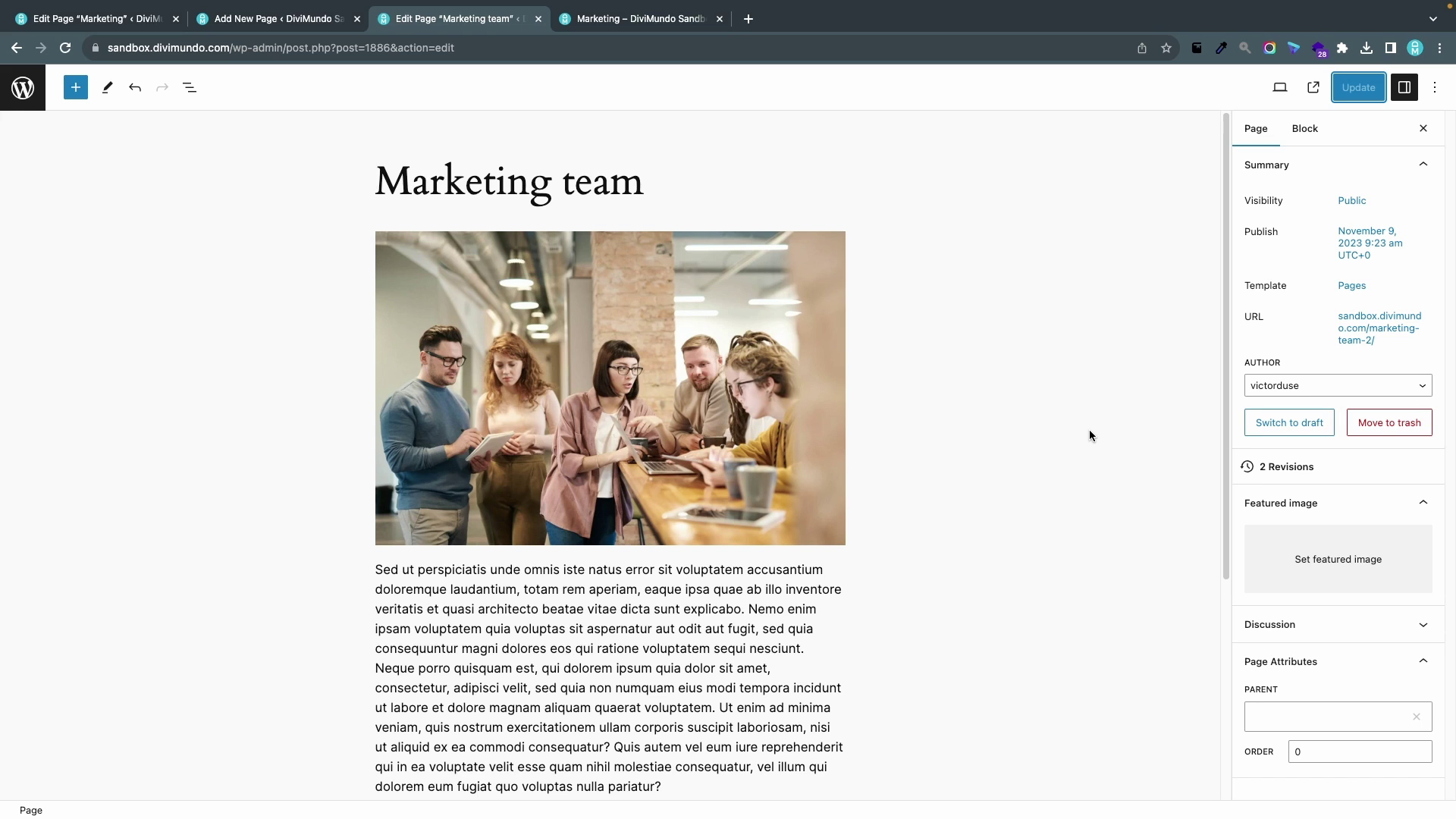
# - View the live Marketing team page, then load its address without '-2/' at /marketing-team/
pyautogui.click(1405, 327)
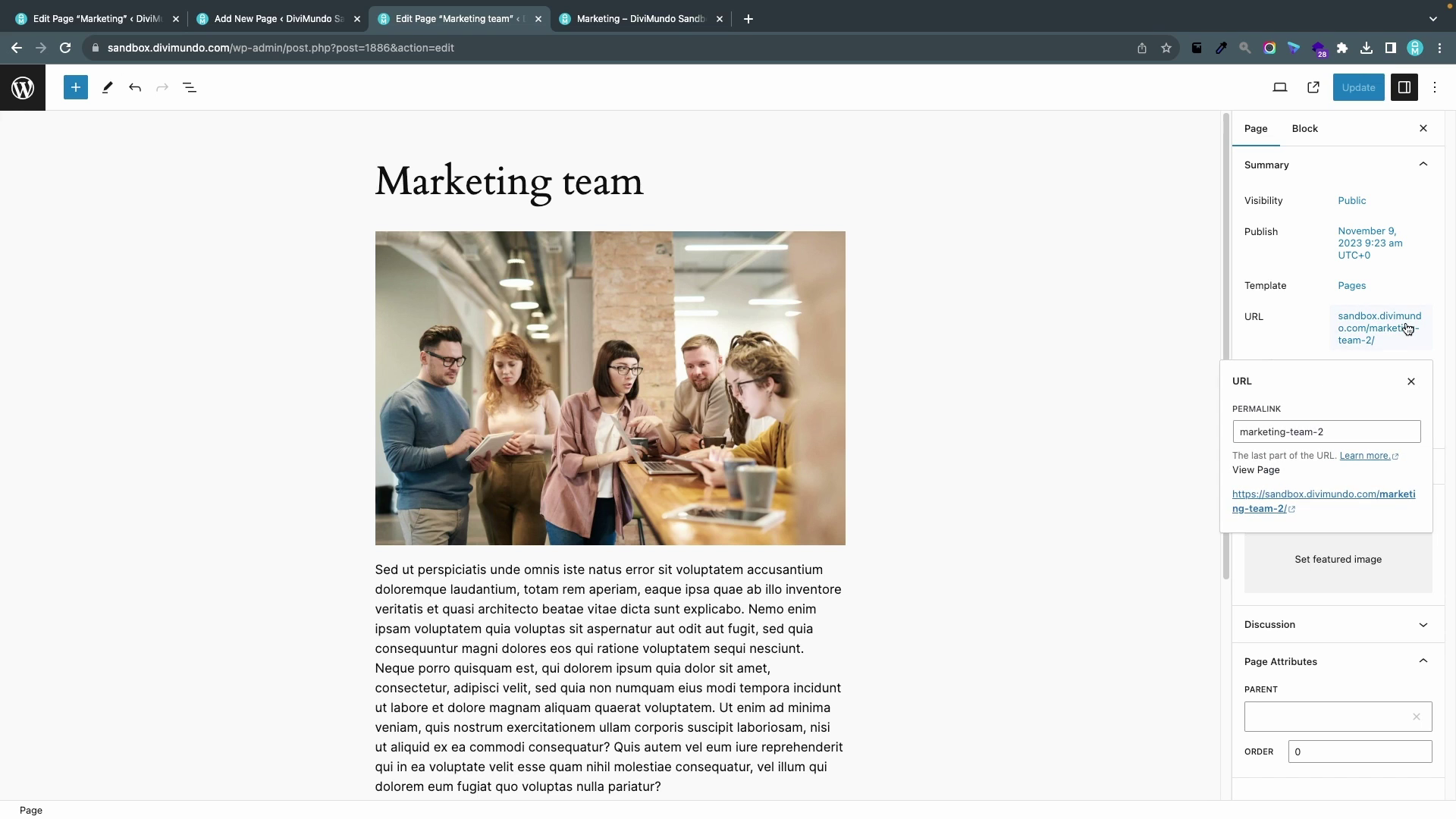
pyautogui.click(1253, 509)
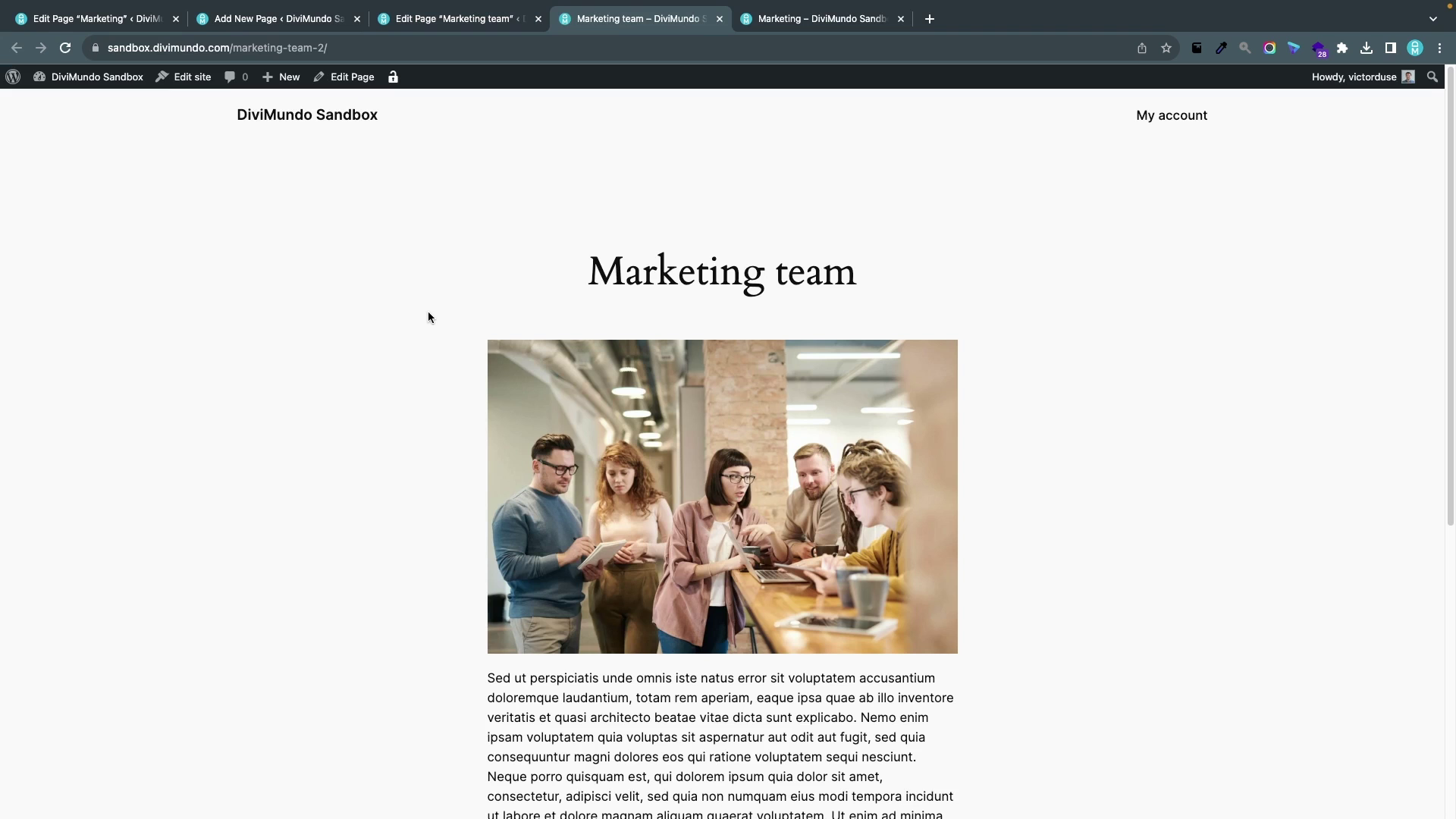
pyautogui.click(338, 47)
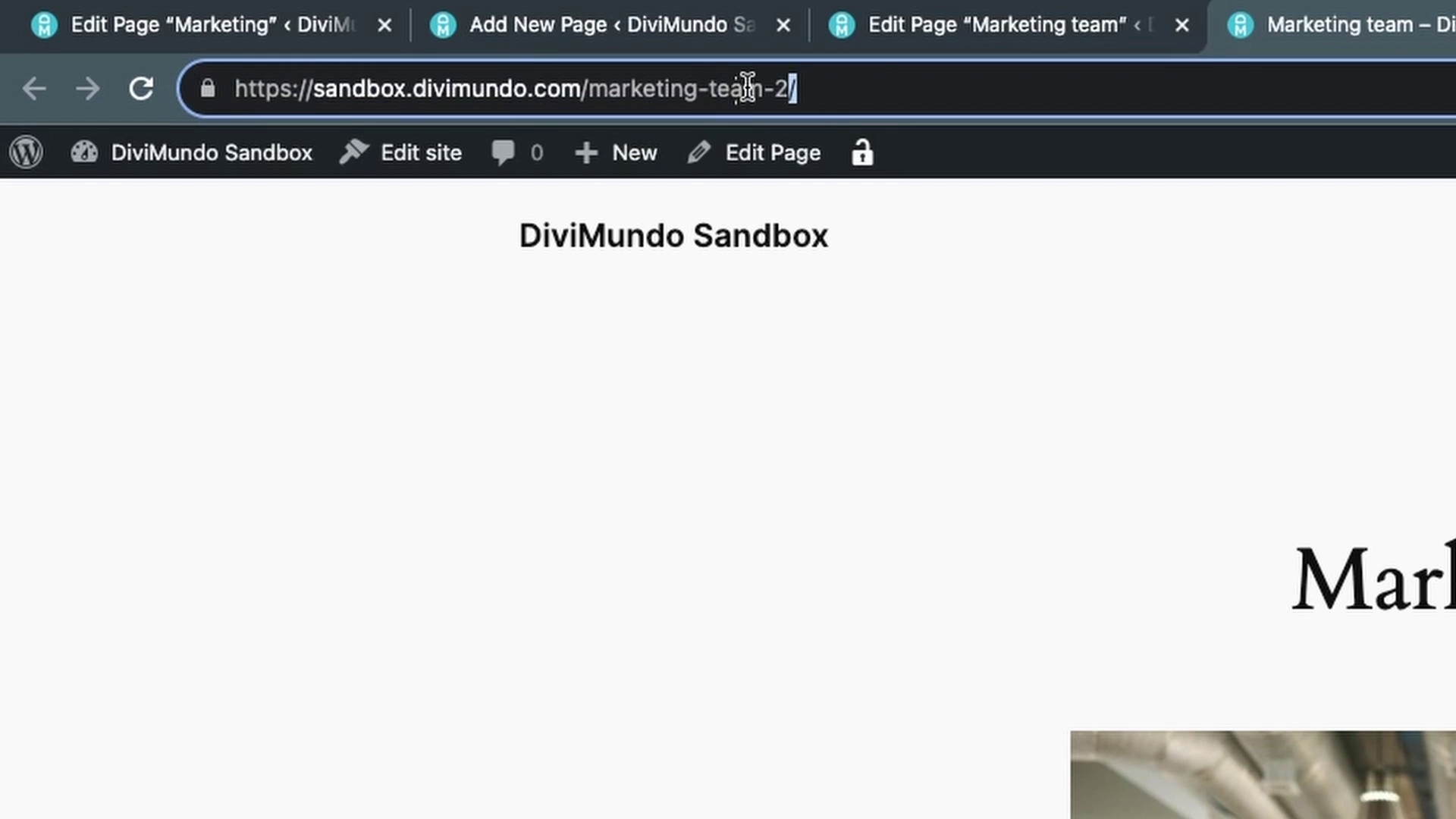
pyautogui.moveTo(798, 89); pyautogui.dragTo(764, 89)
pyautogui.press('BackSpace')
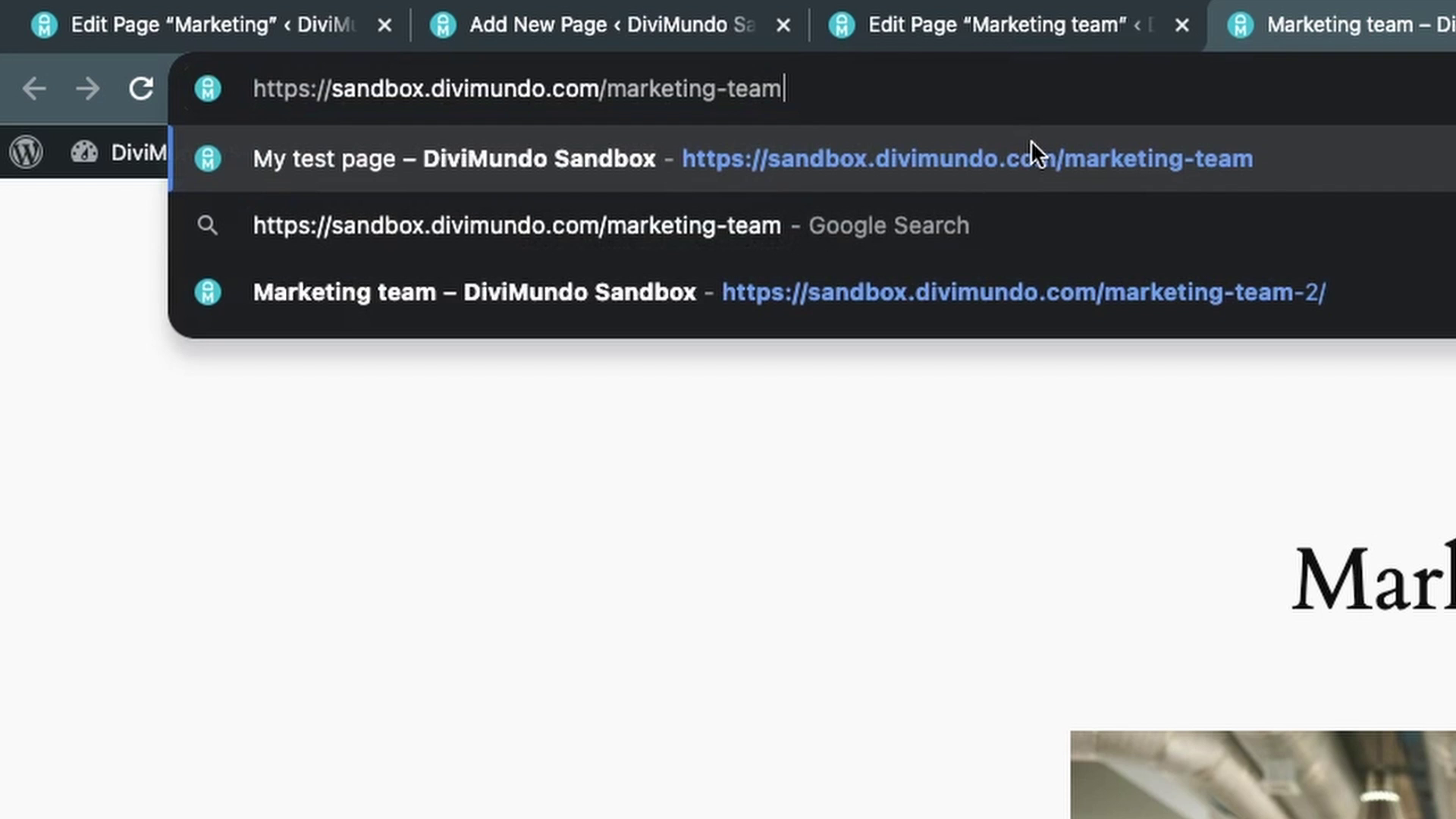
pyautogui.press('Return')
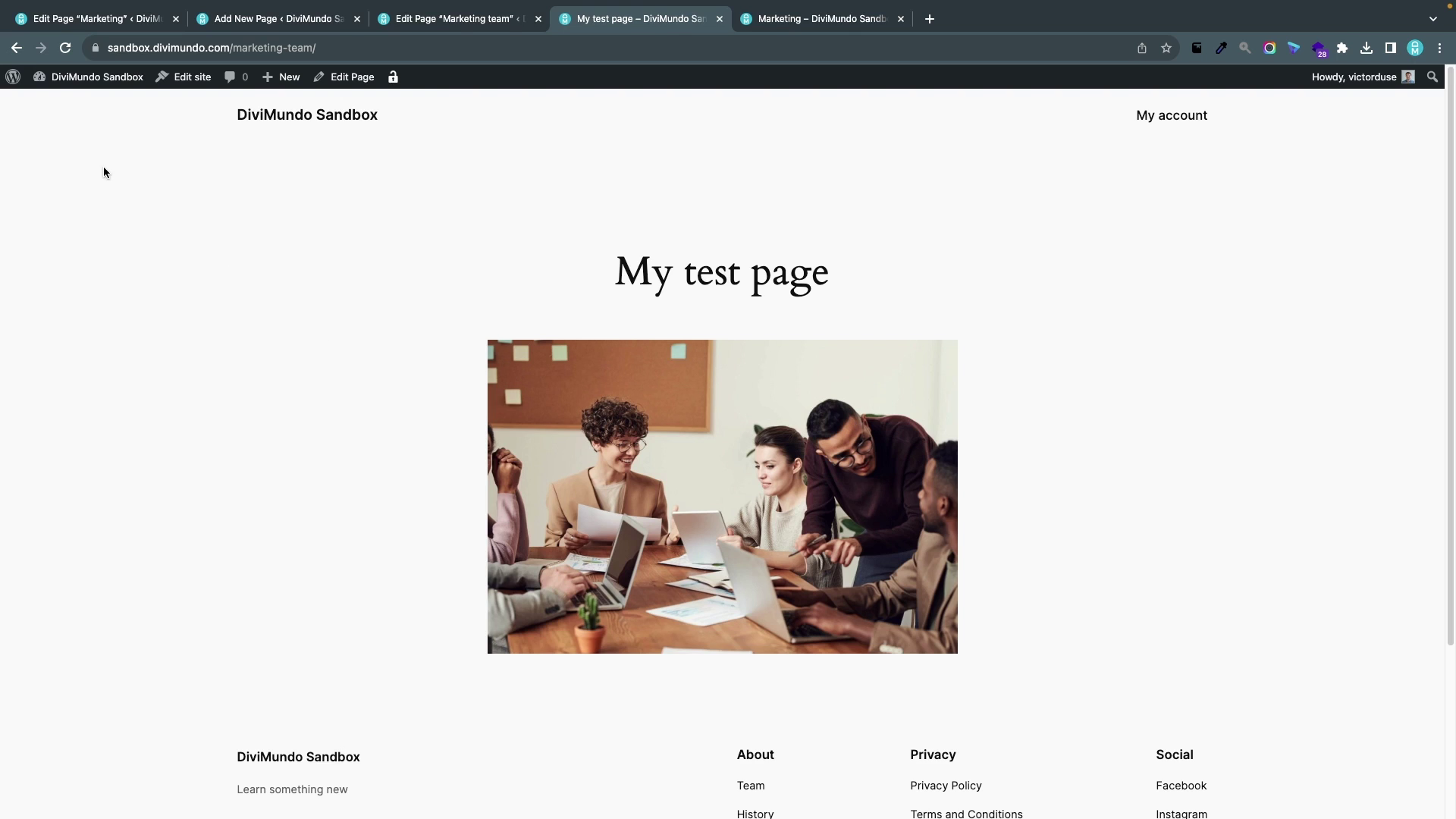
# - Go from the site to the admin dashboard and show the Pages list
pyautogui.click(76, 78)
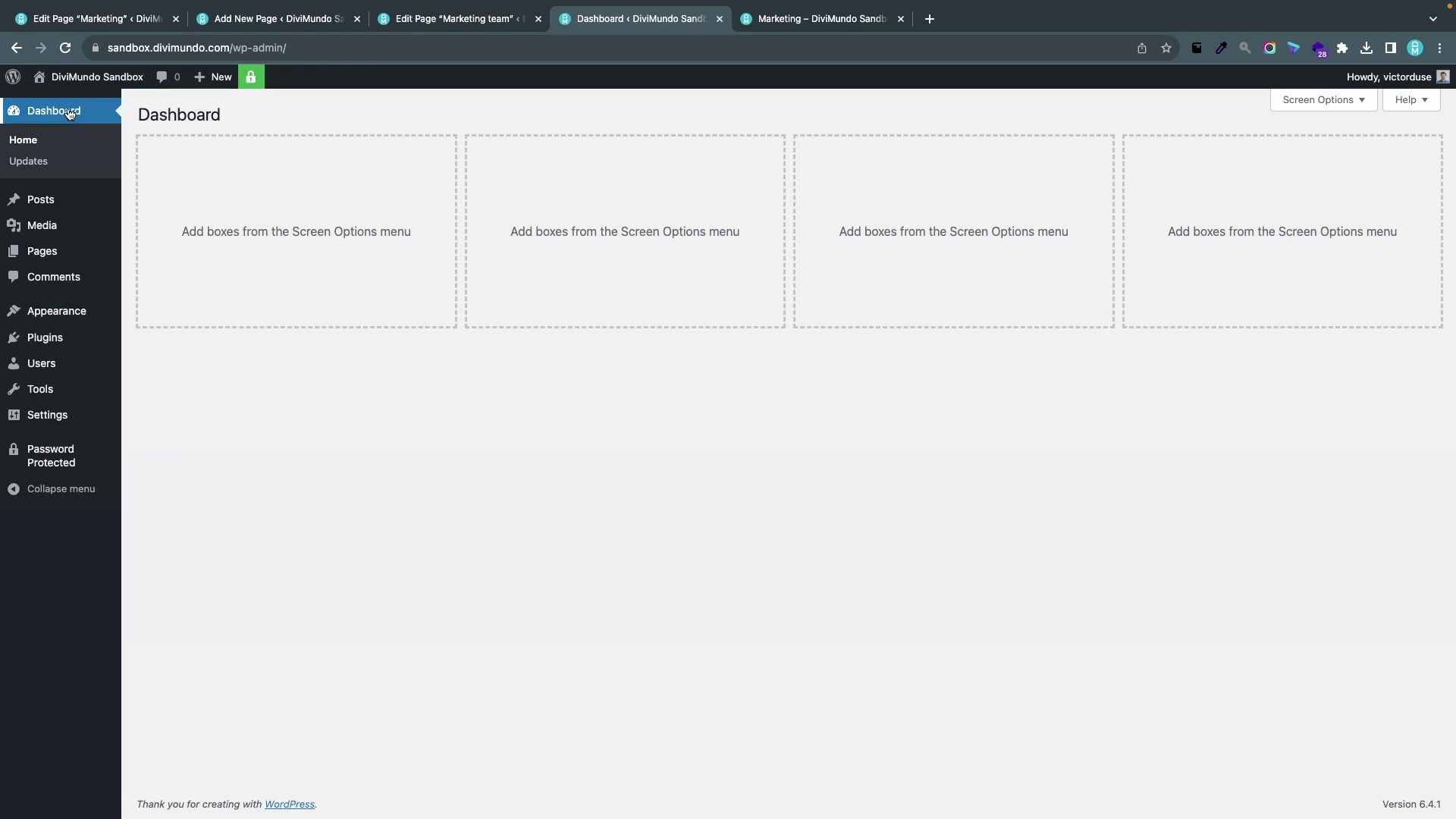
pyautogui.moveTo(47, 291)
pyautogui.click(39, 251)
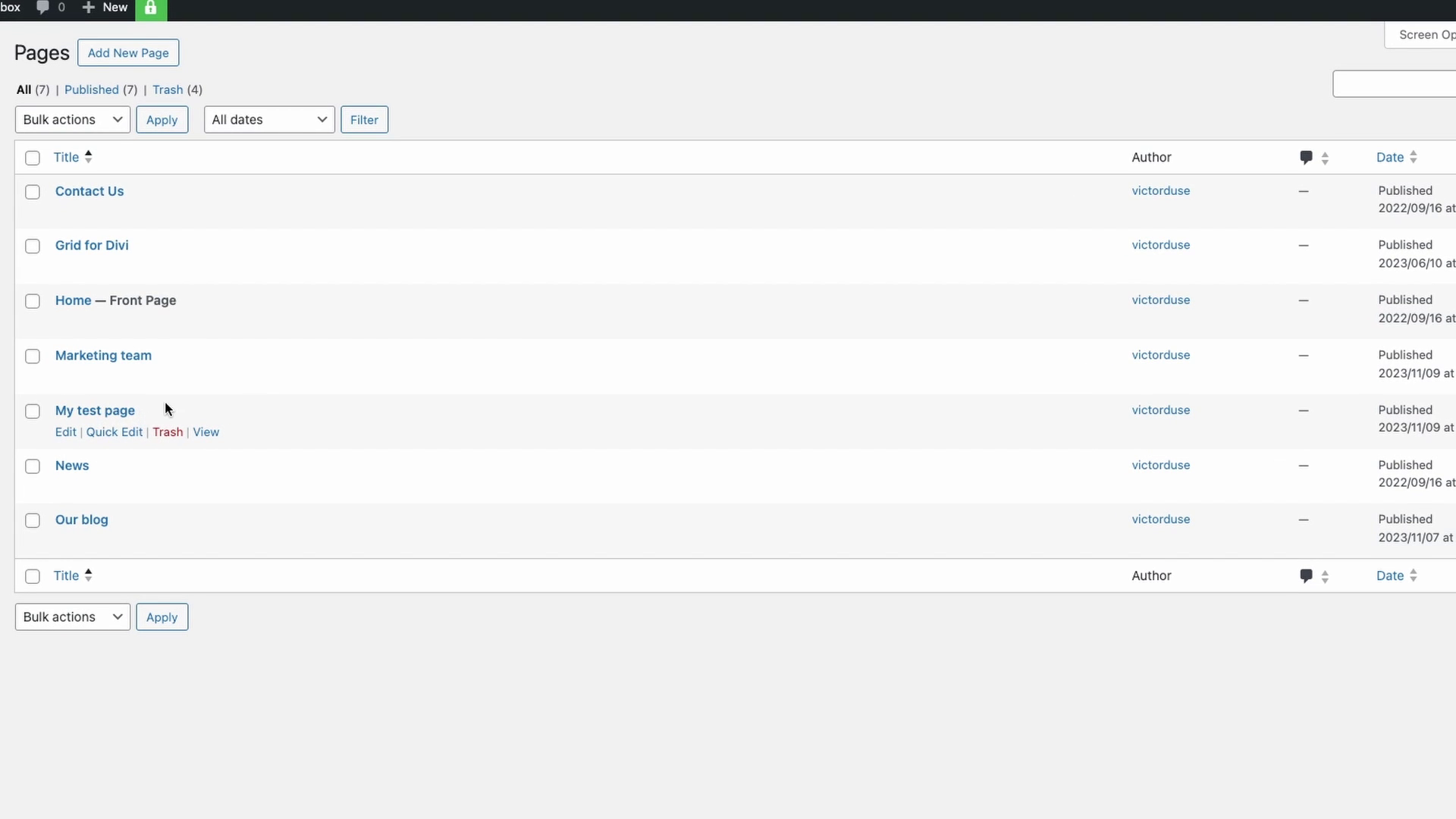
# - Prefix My test page's slug with 'awesome-' in Quick Edit, update, and recheck it
pyautogui.click(118, 438)
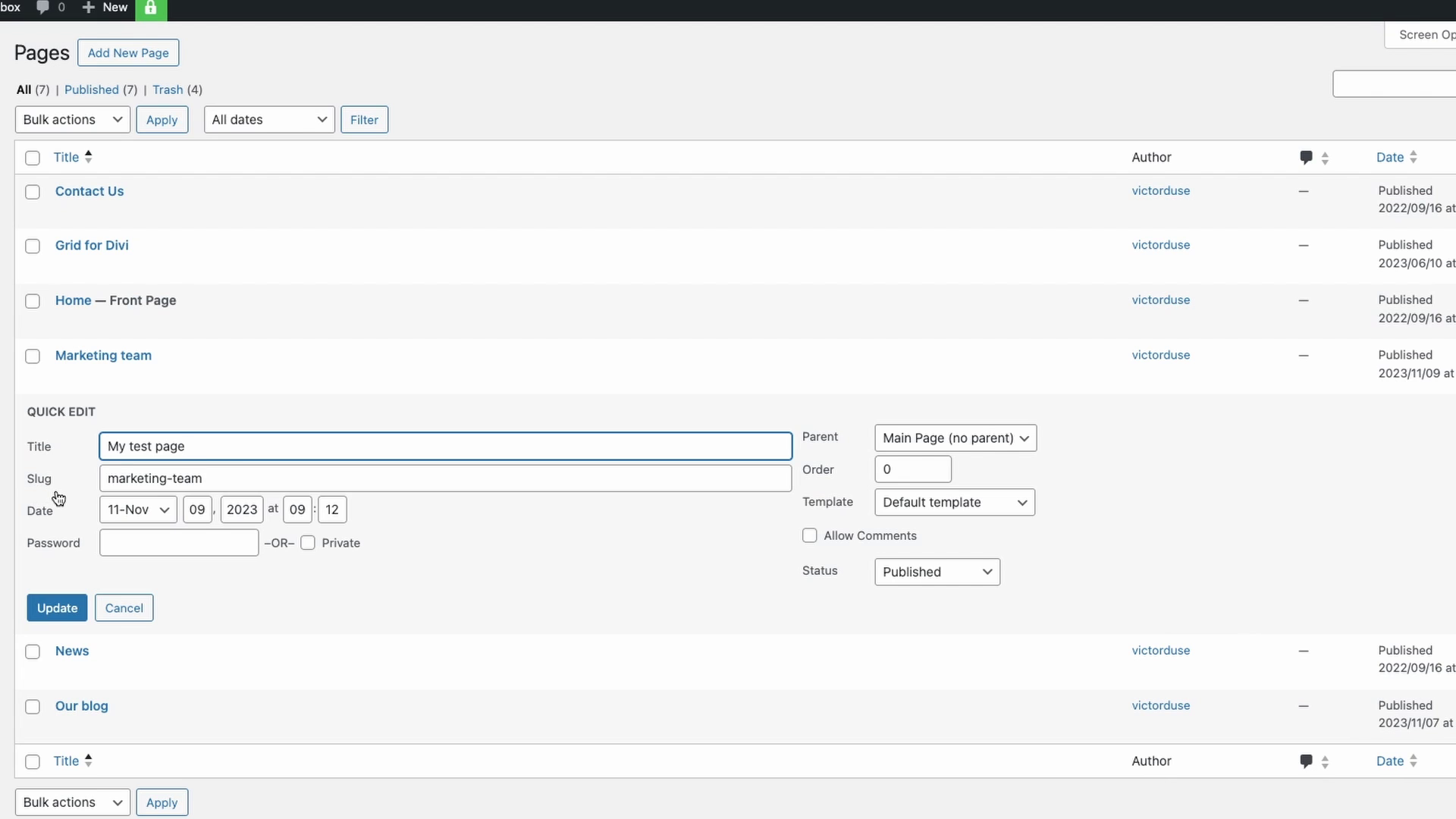
pyautogui.click(232, 479)
pyautogui.click(102, 477)
pyautogui.write('awesome-')
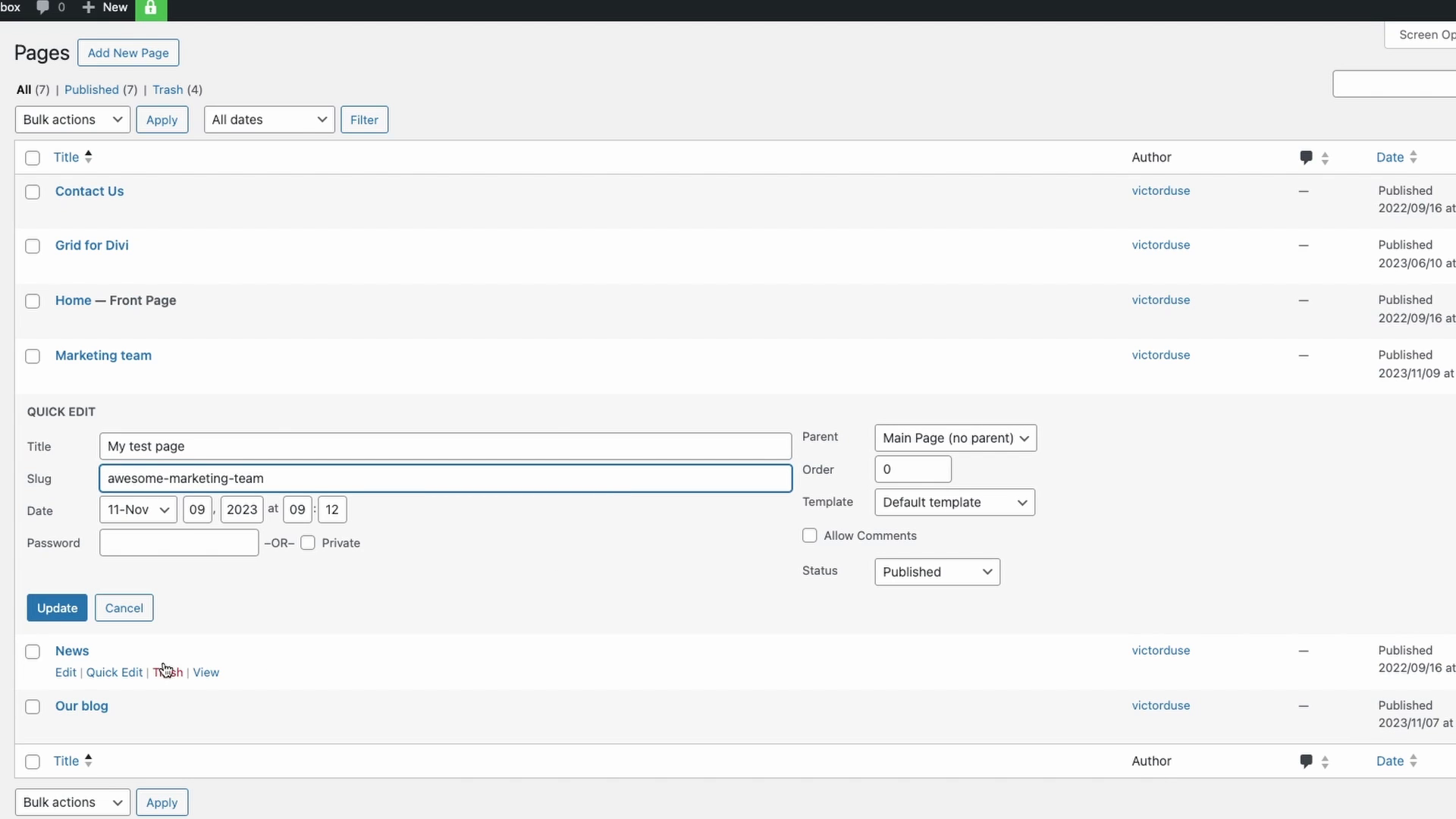
pyautogui.click(57, 607)
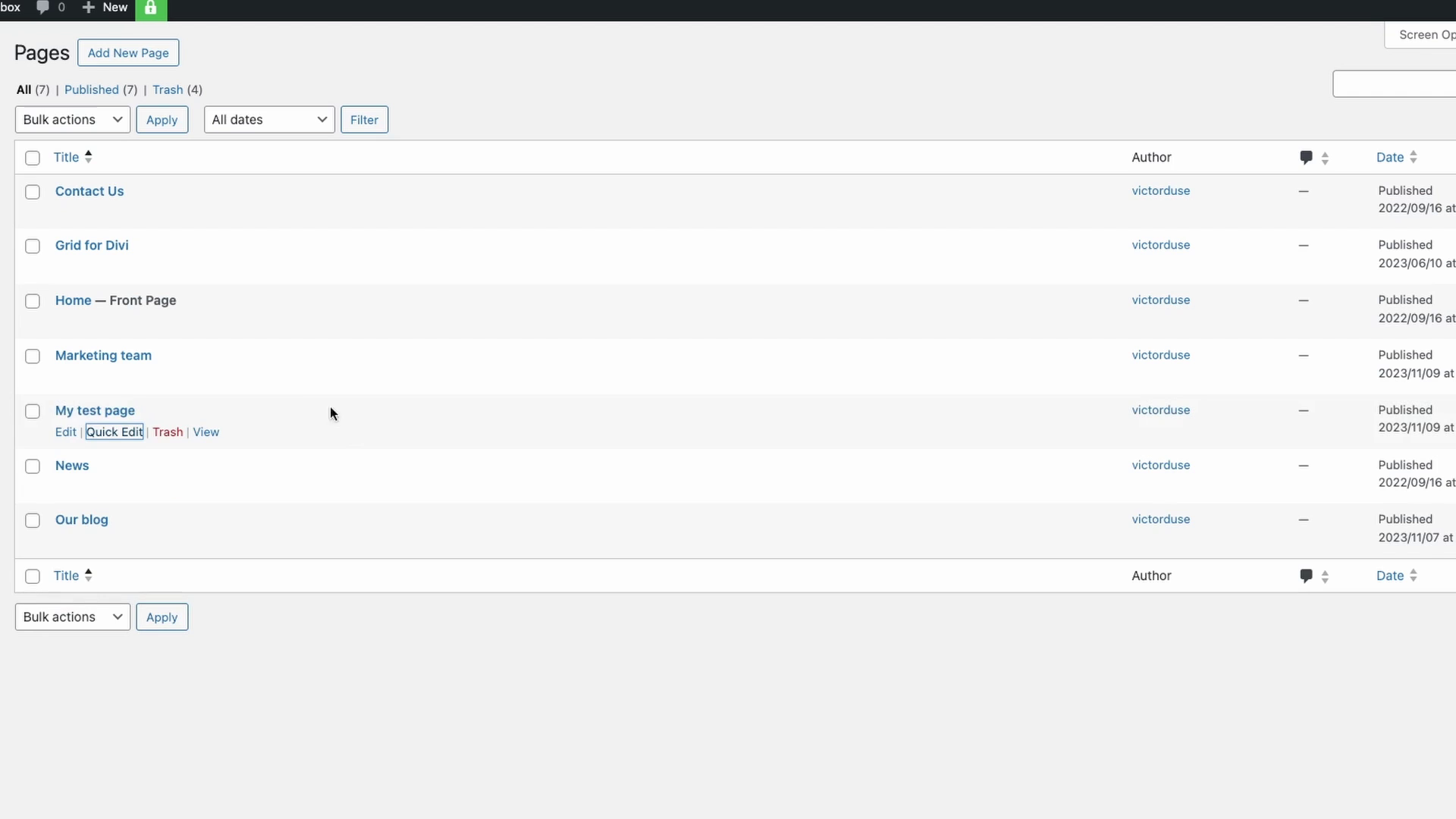
pyautogui.click(119, 433)
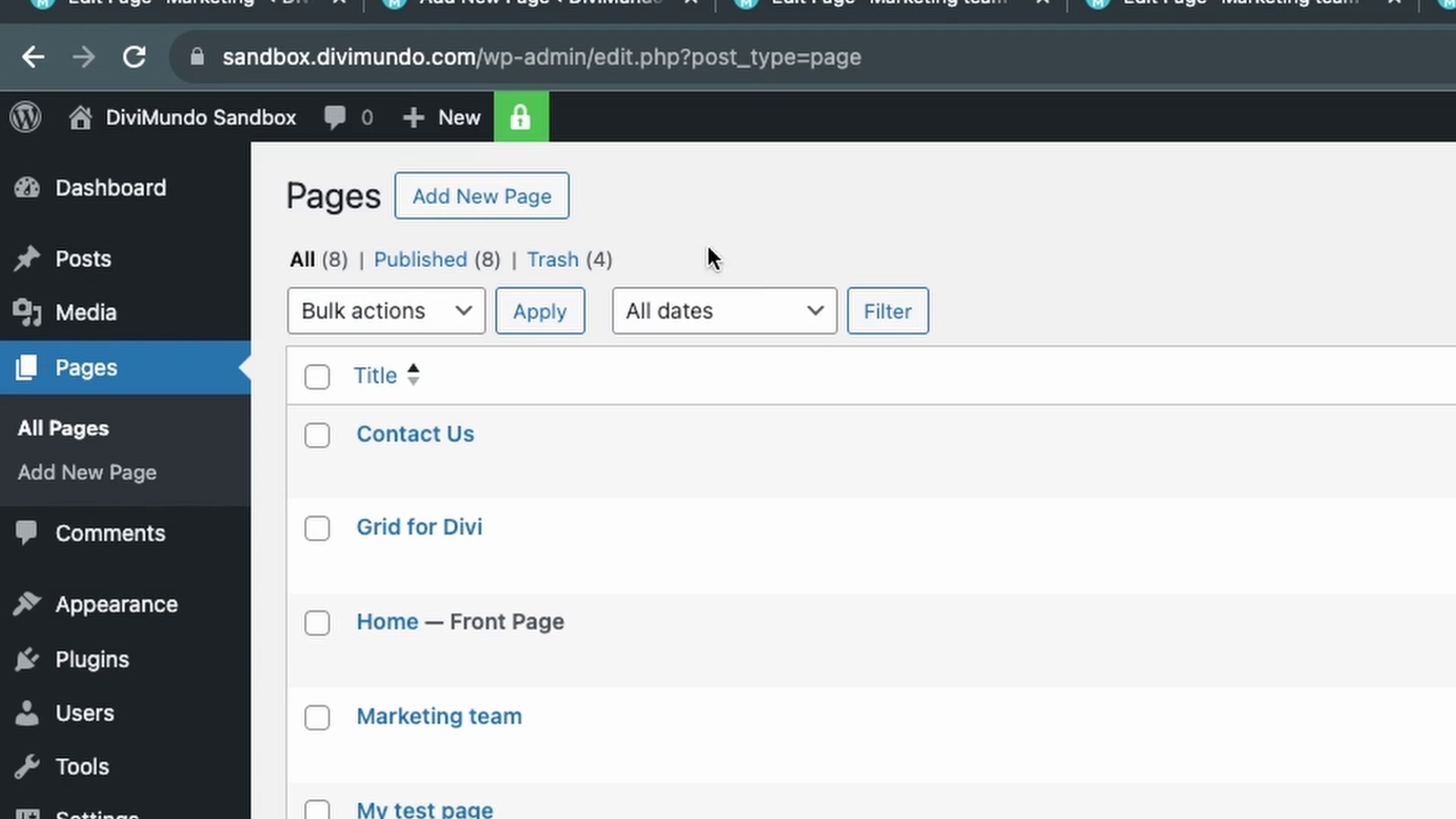
# - Select every page in Trash and apply Delete permanently via Bulk actions
pyautogui.click(552, 260)
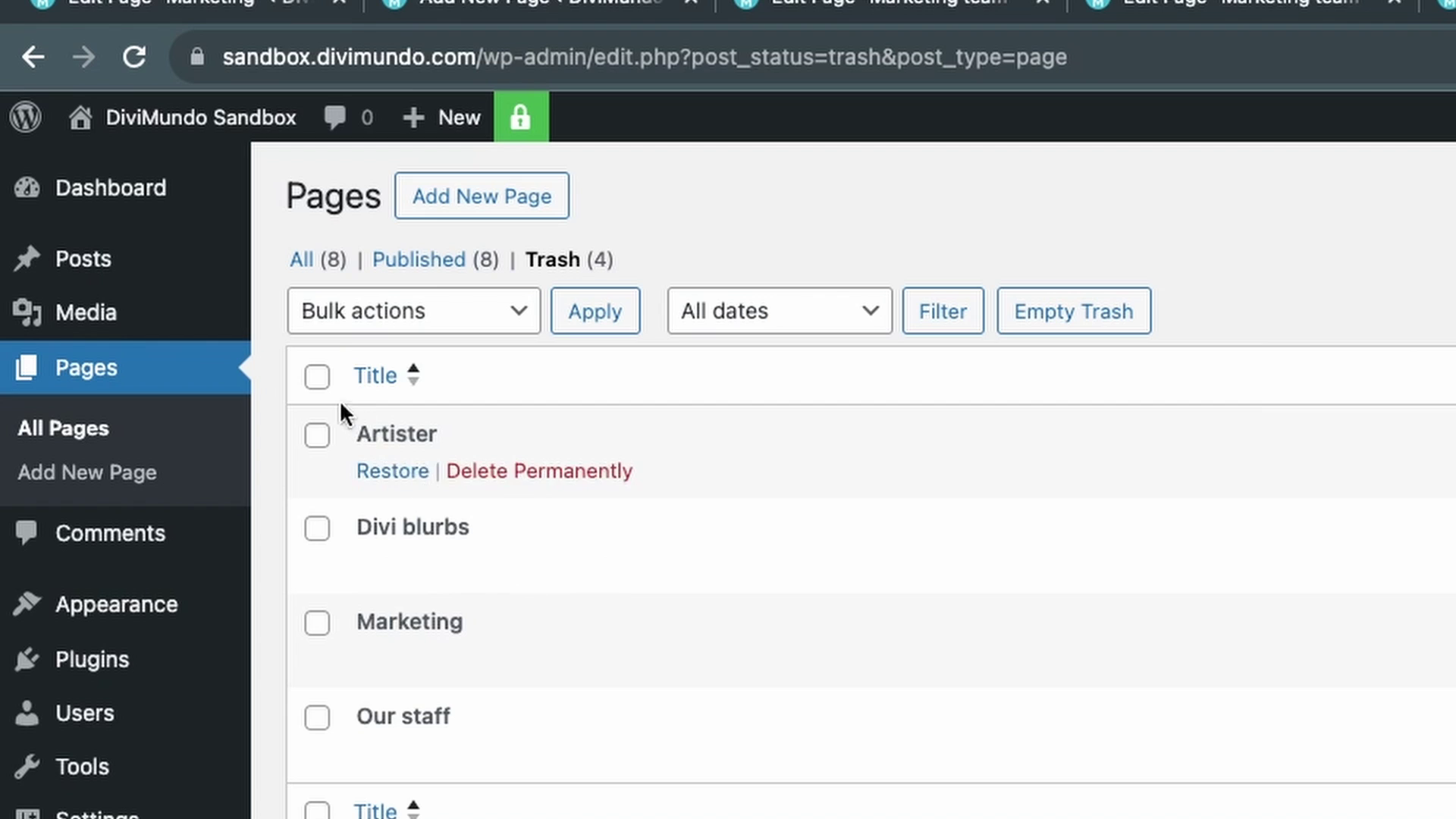
pyautogui.click(317, 377)
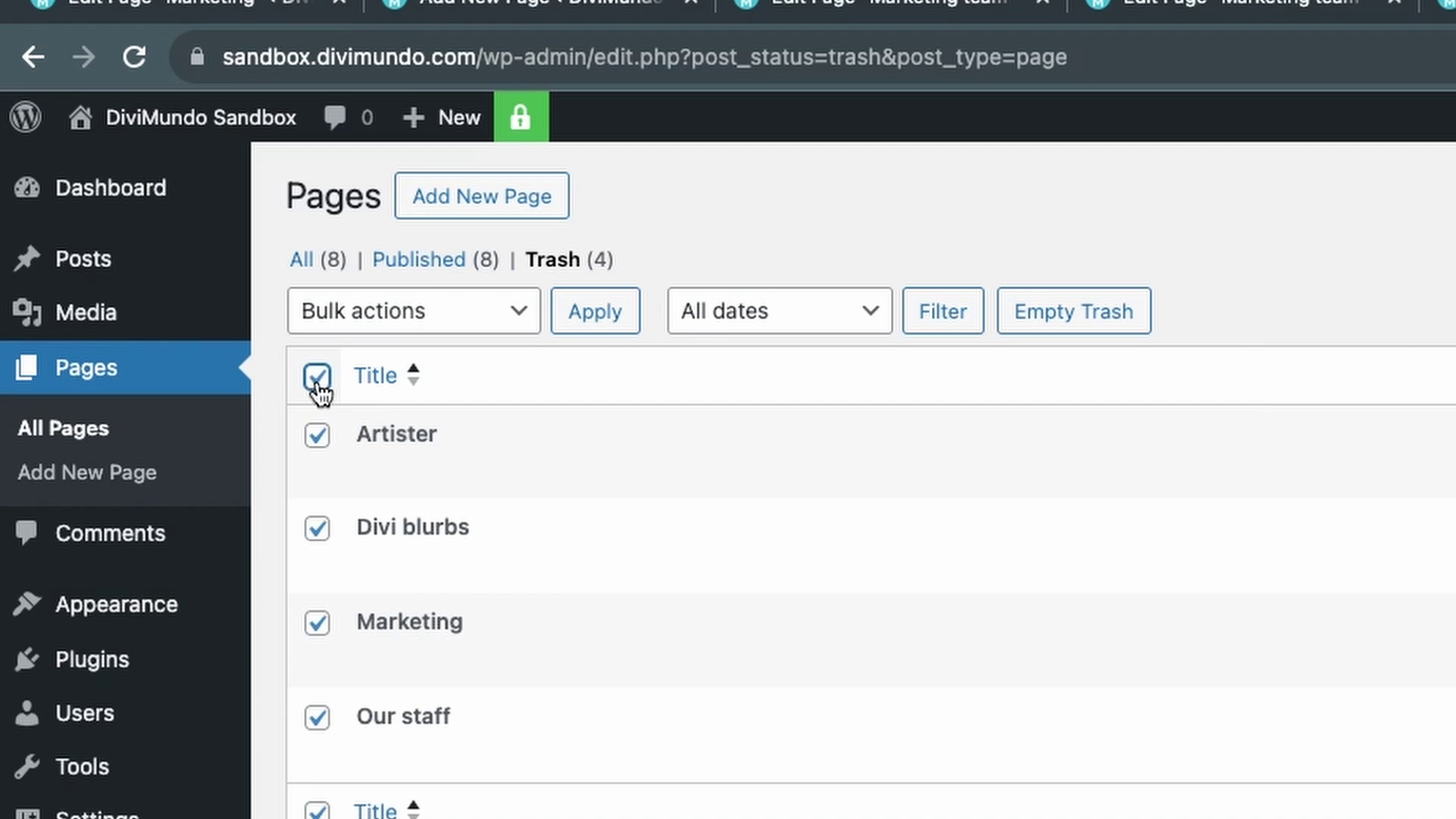
pyautogui.click(486, 331)
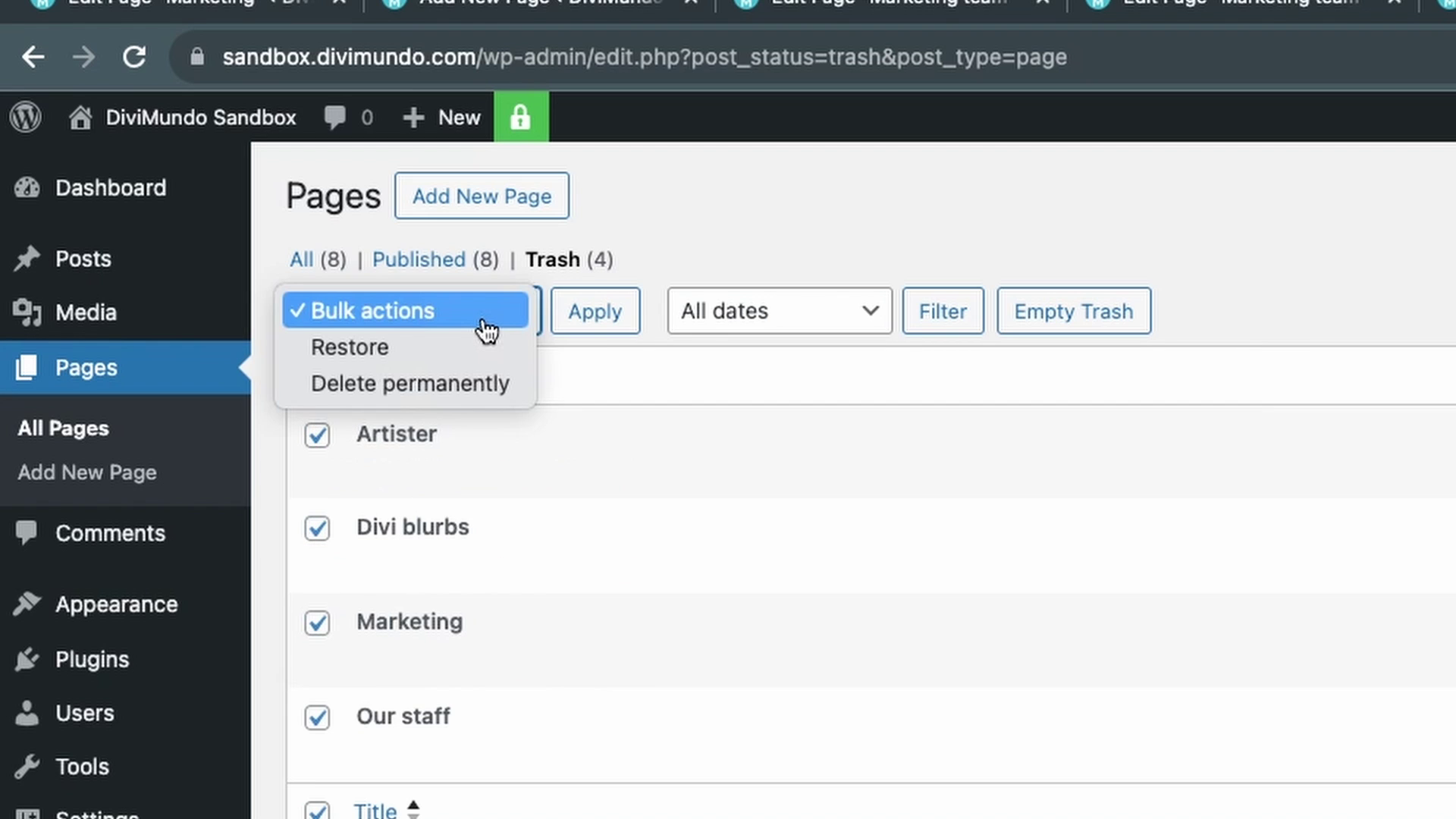
pyautogui.click(451, 385)
pyautogui.click(594, 312)
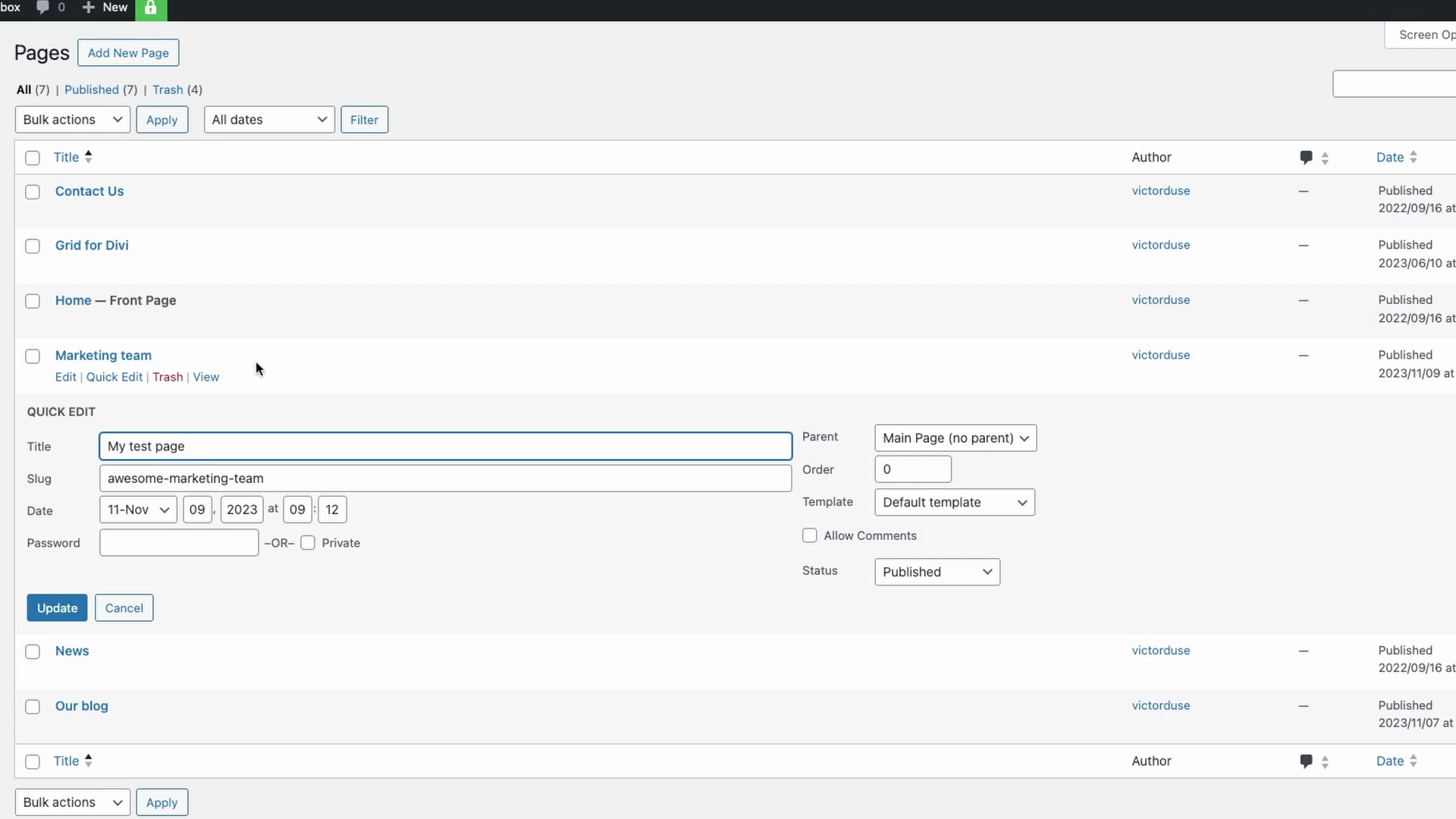
# - Trim '-2' from the Marketing team slug in Quick Edit, update it, and open the page
pyautogui.click(115, 378)
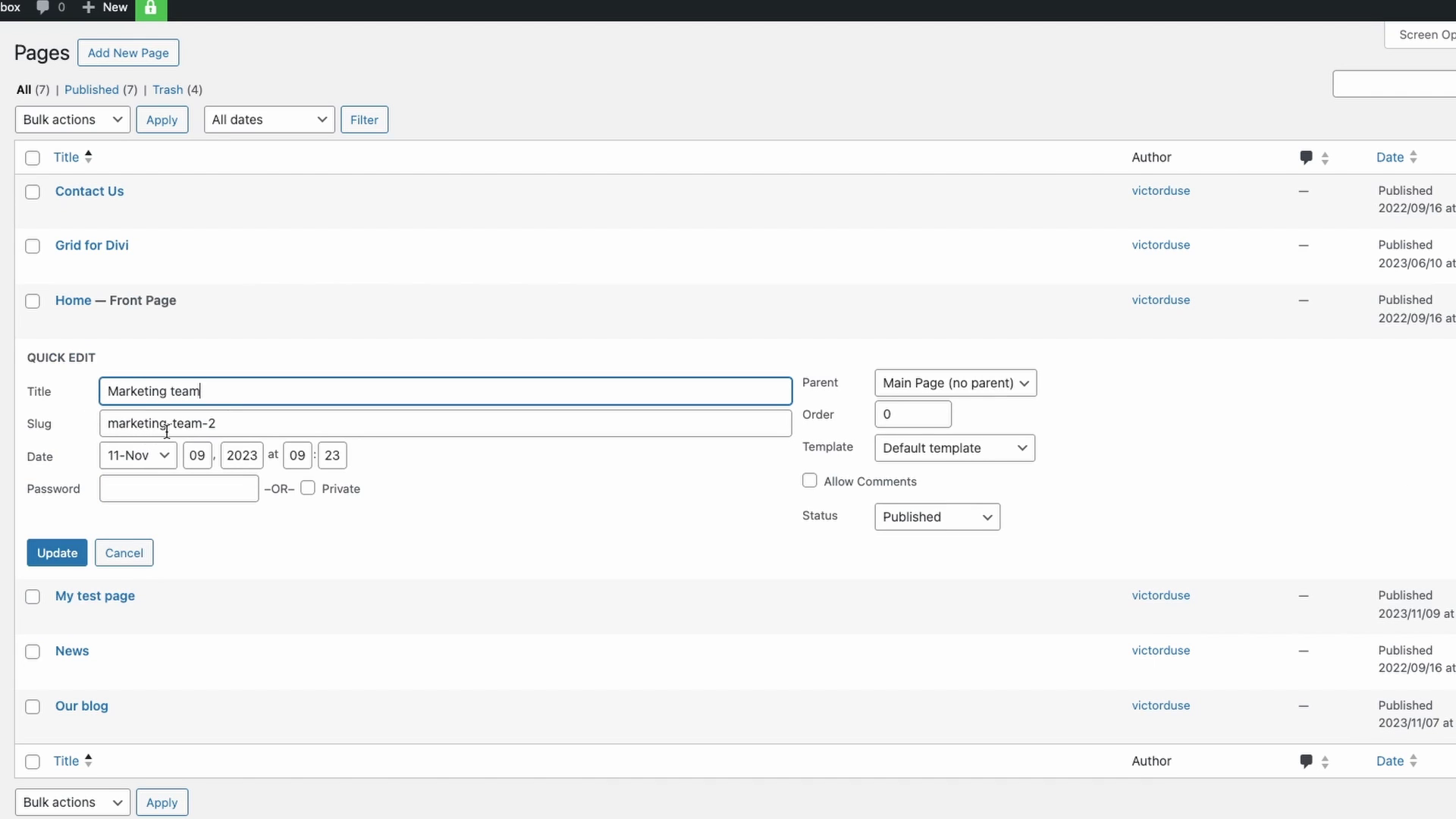
pyautogui.click(239, 419)
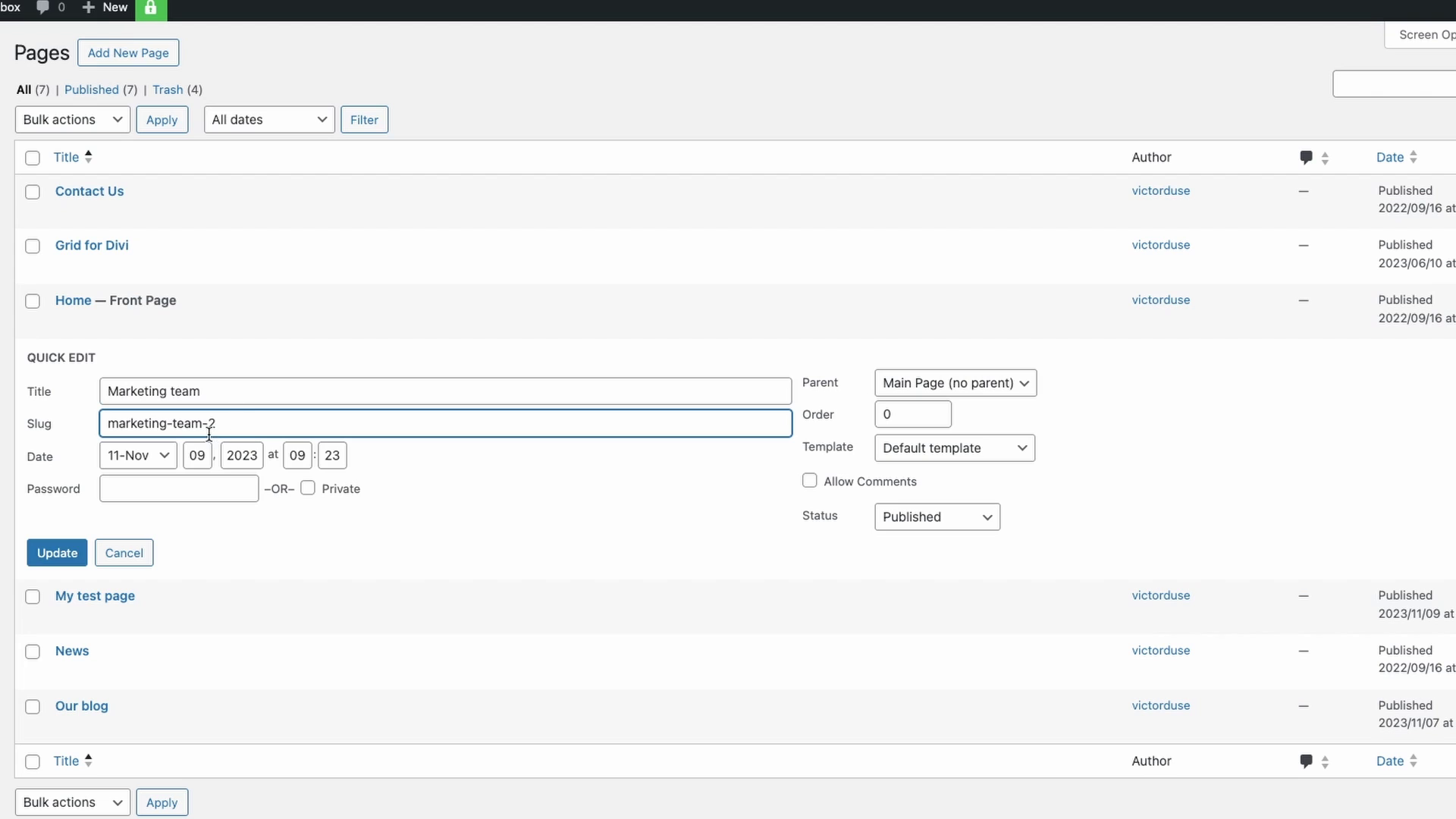
pyautogui.moveTo(203, 423); pyautogui.dragTo(264, 424)
pyautogui.press('BackSpace')
pyautogui.click(71, 562)
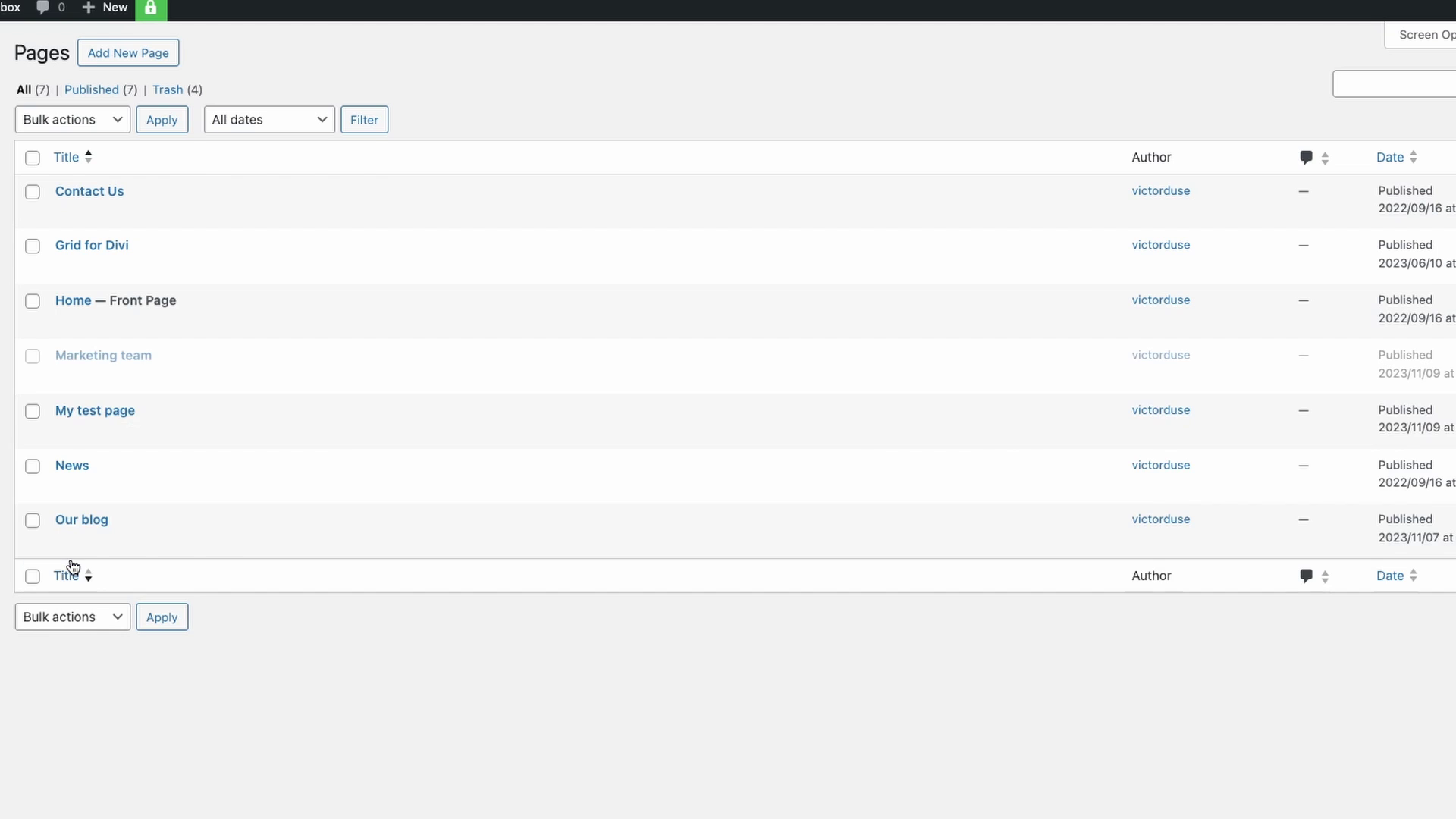
pyautogui.click(112, 361)
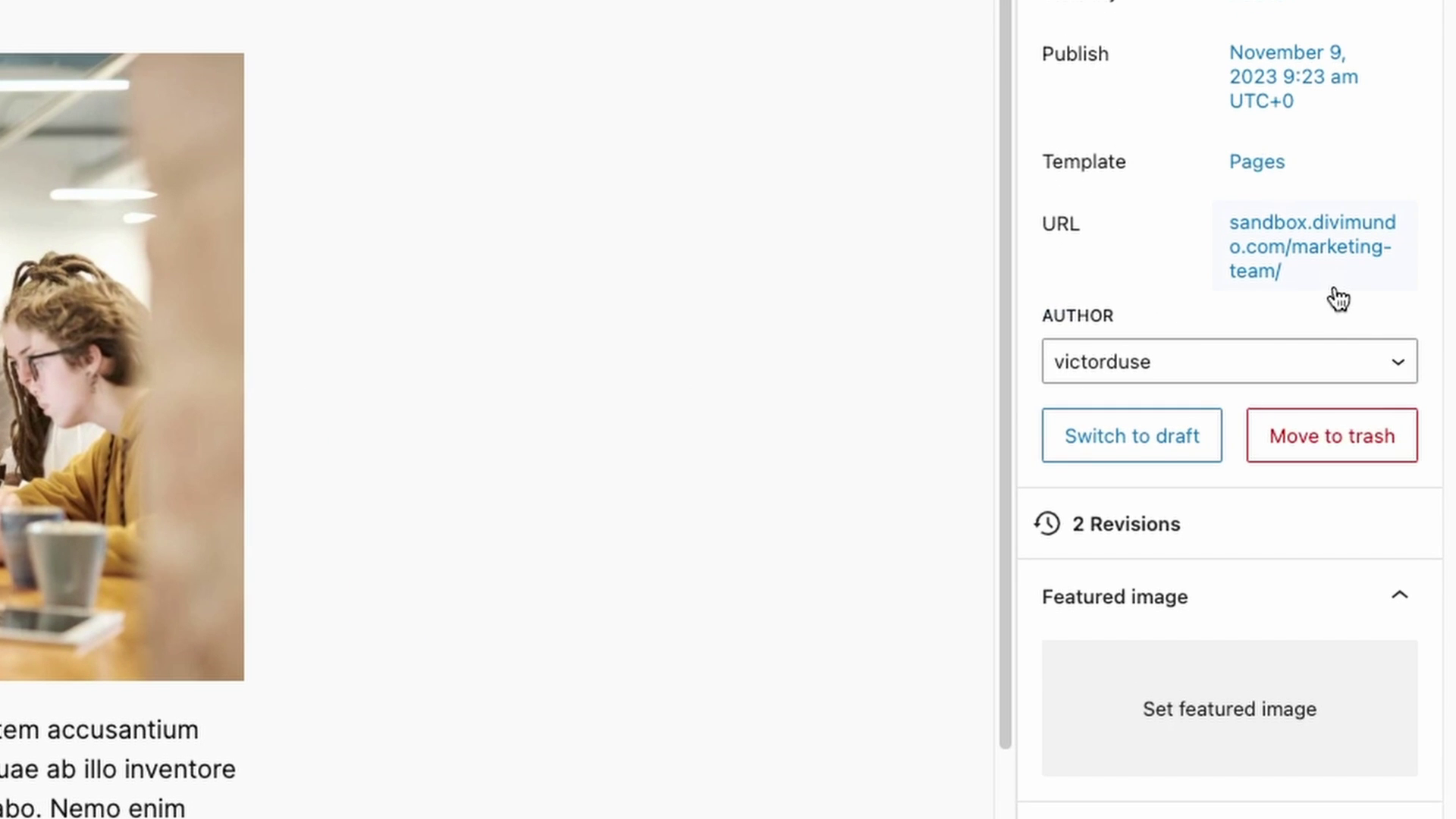
# - View the live Marketing team page, then the live Our projects page at /our-projects-2/
pyautogui.click(1273, 273)
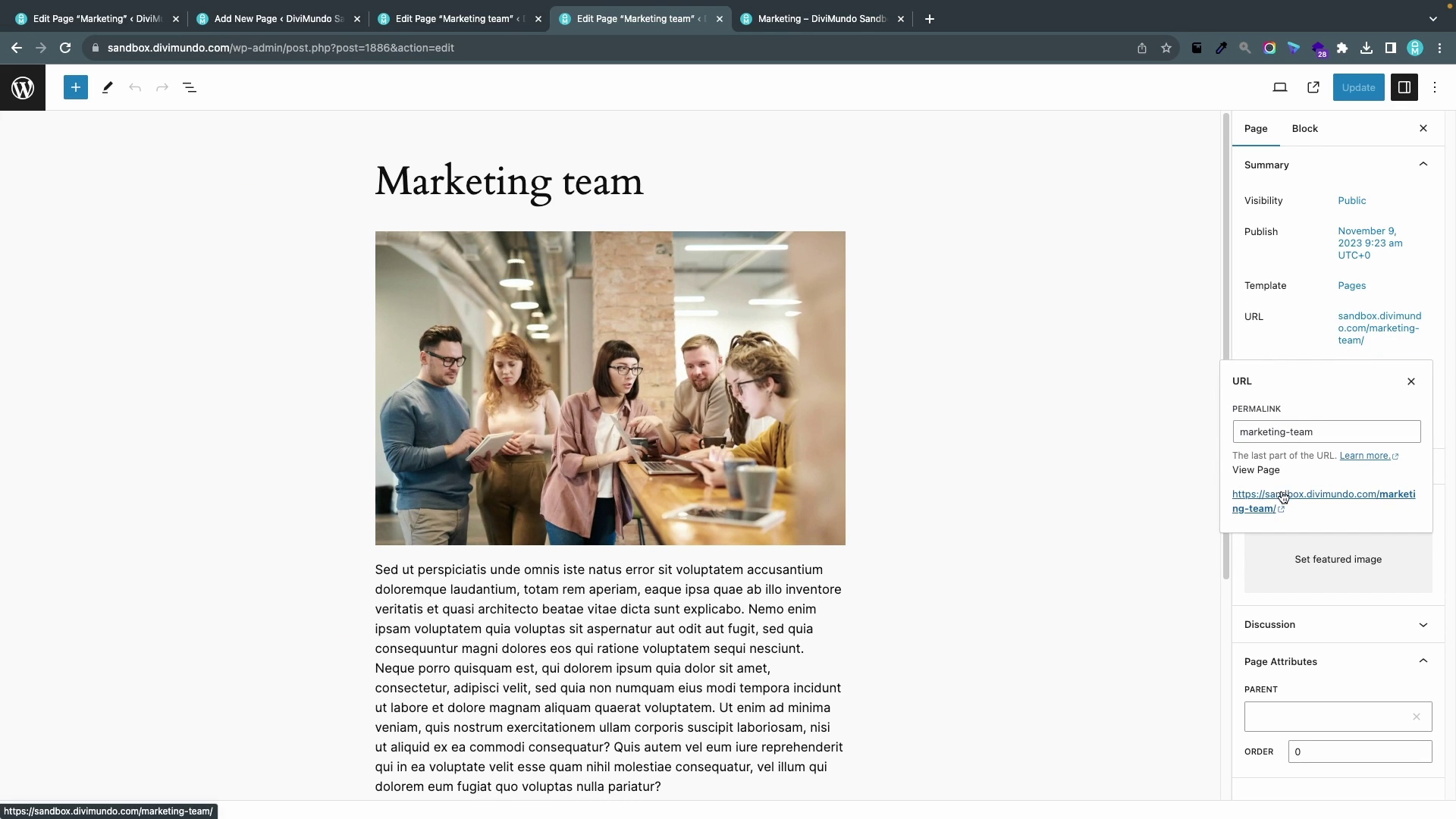
pyautogui.click(1282, 501)
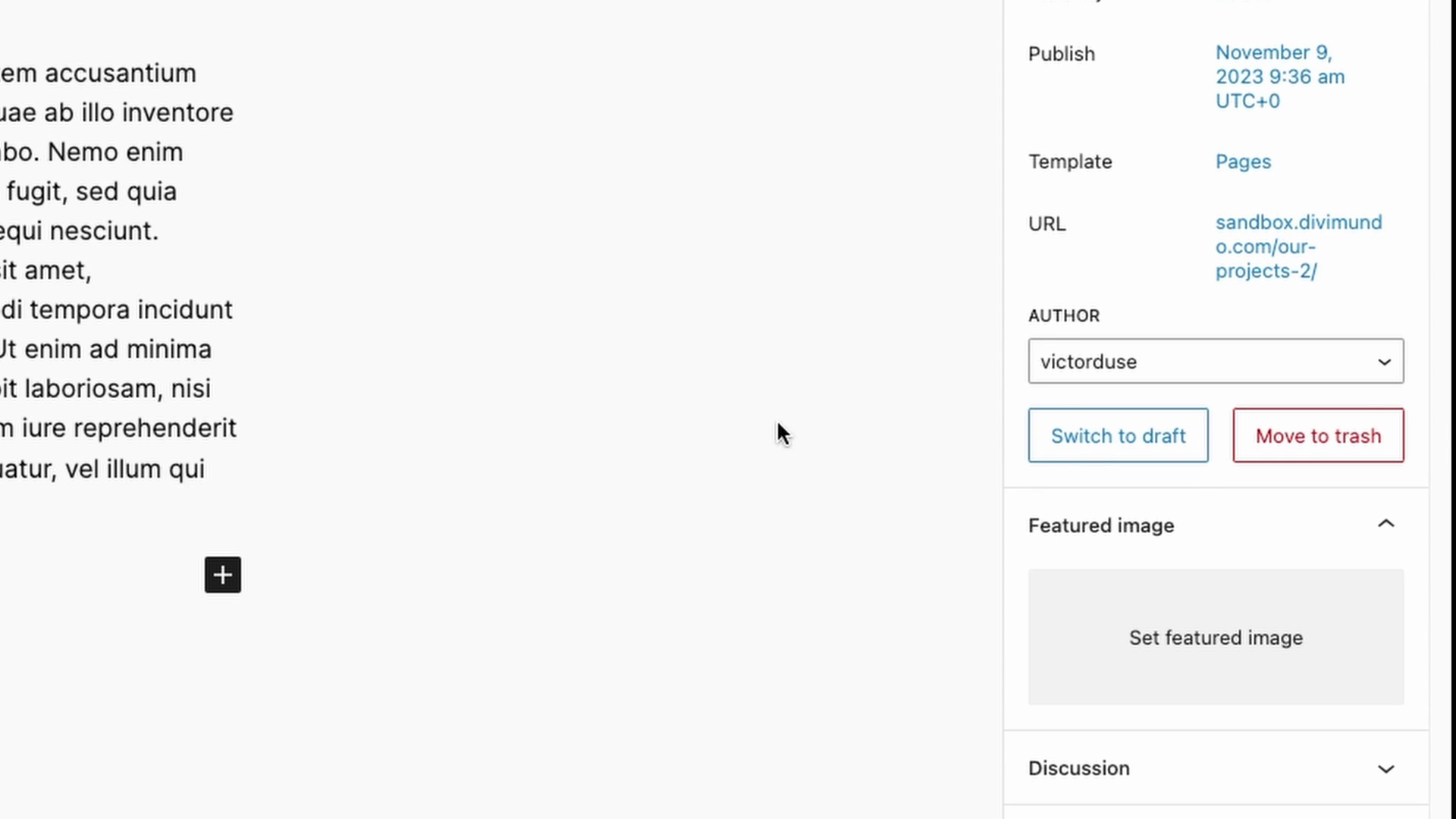
pyautogui.click(1261, 237)
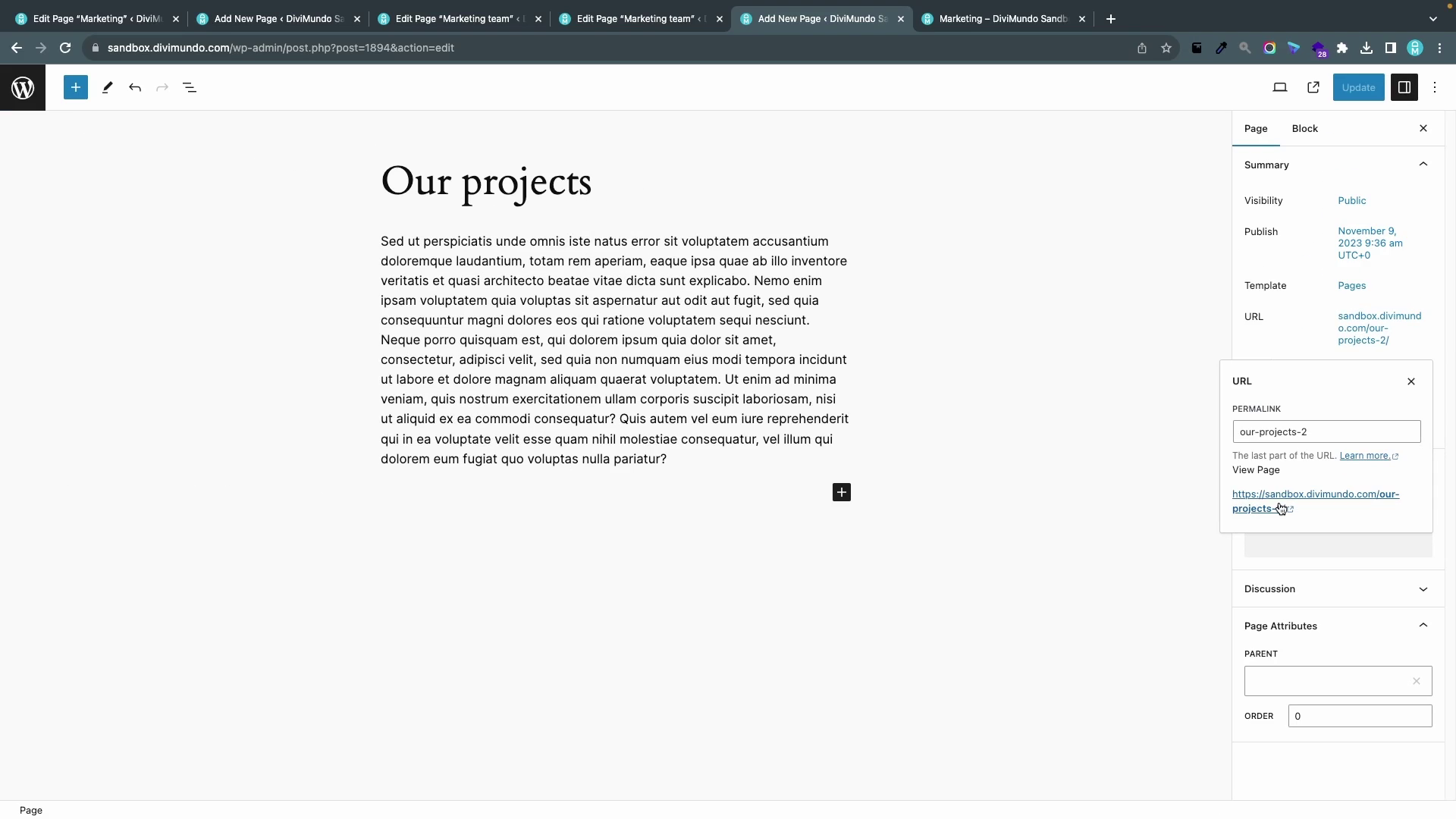
pyautogui.click(1280, 508)
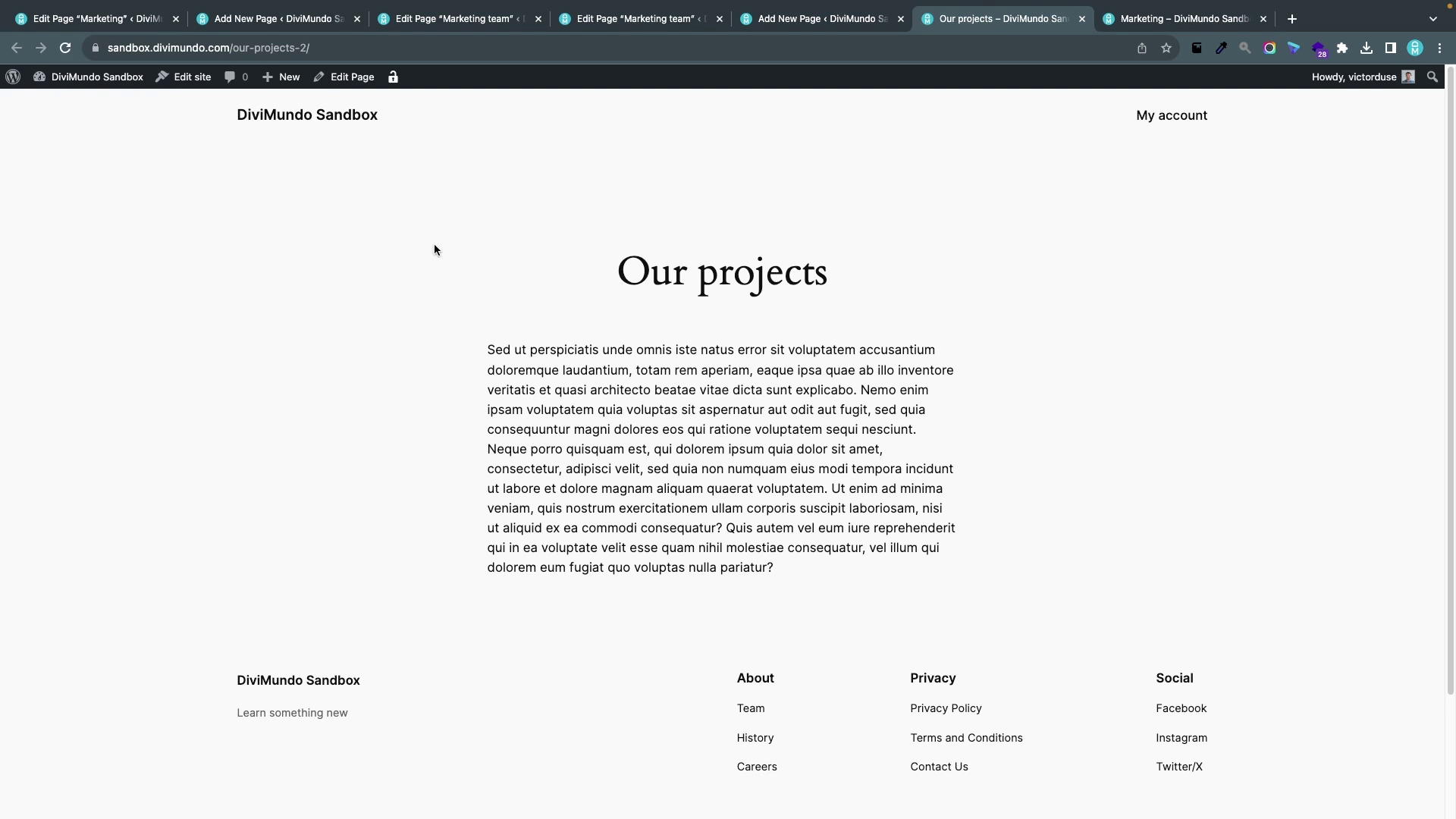
pyautogui.click(320, 45)
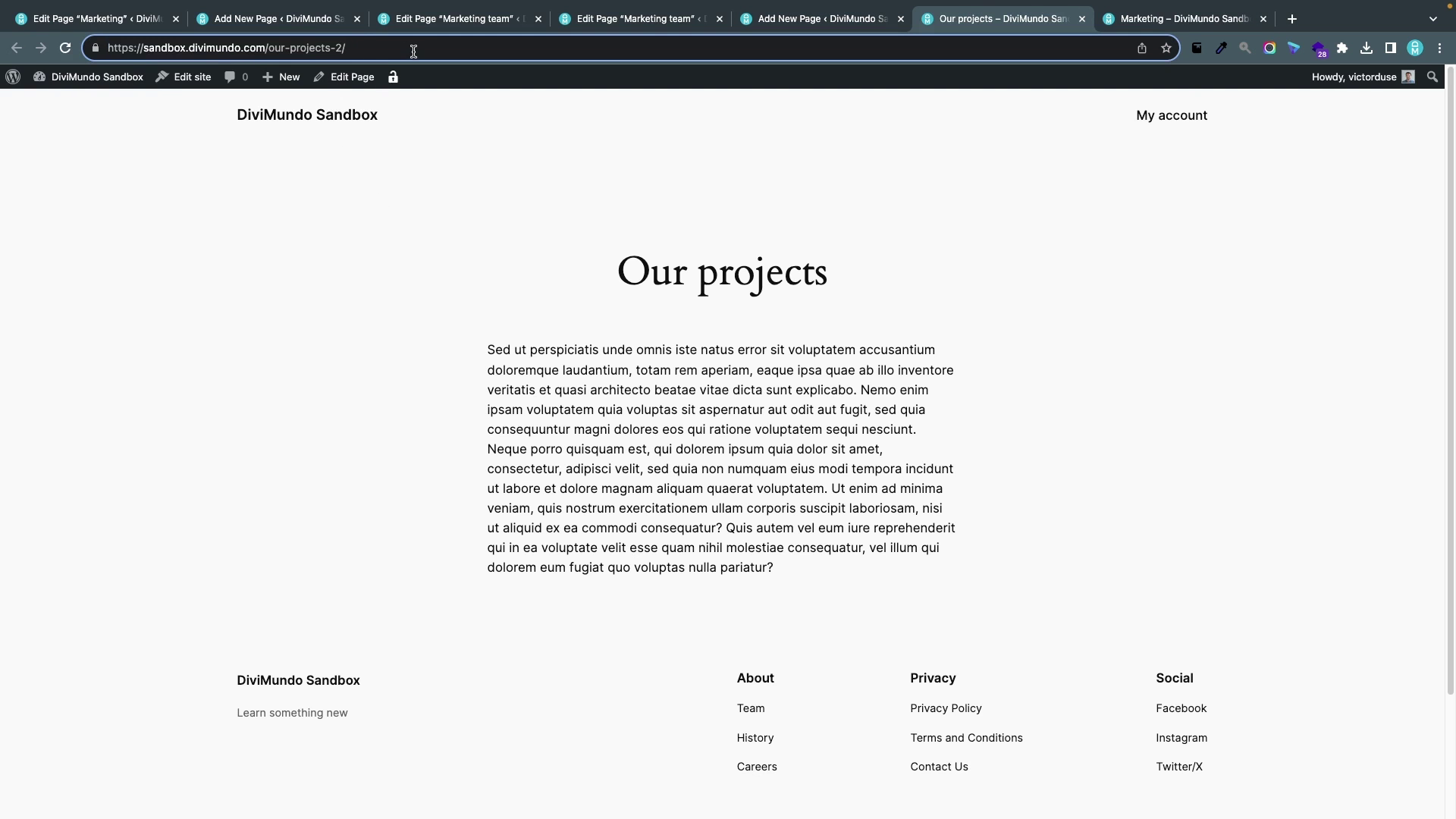
# - Load sandbox.divimundo.com/our-projects/ without the '-2' ending
pyautogui.press('BackSpace')
pyautogui.press('BackSpace')
pyautogui.press('BackSpace')
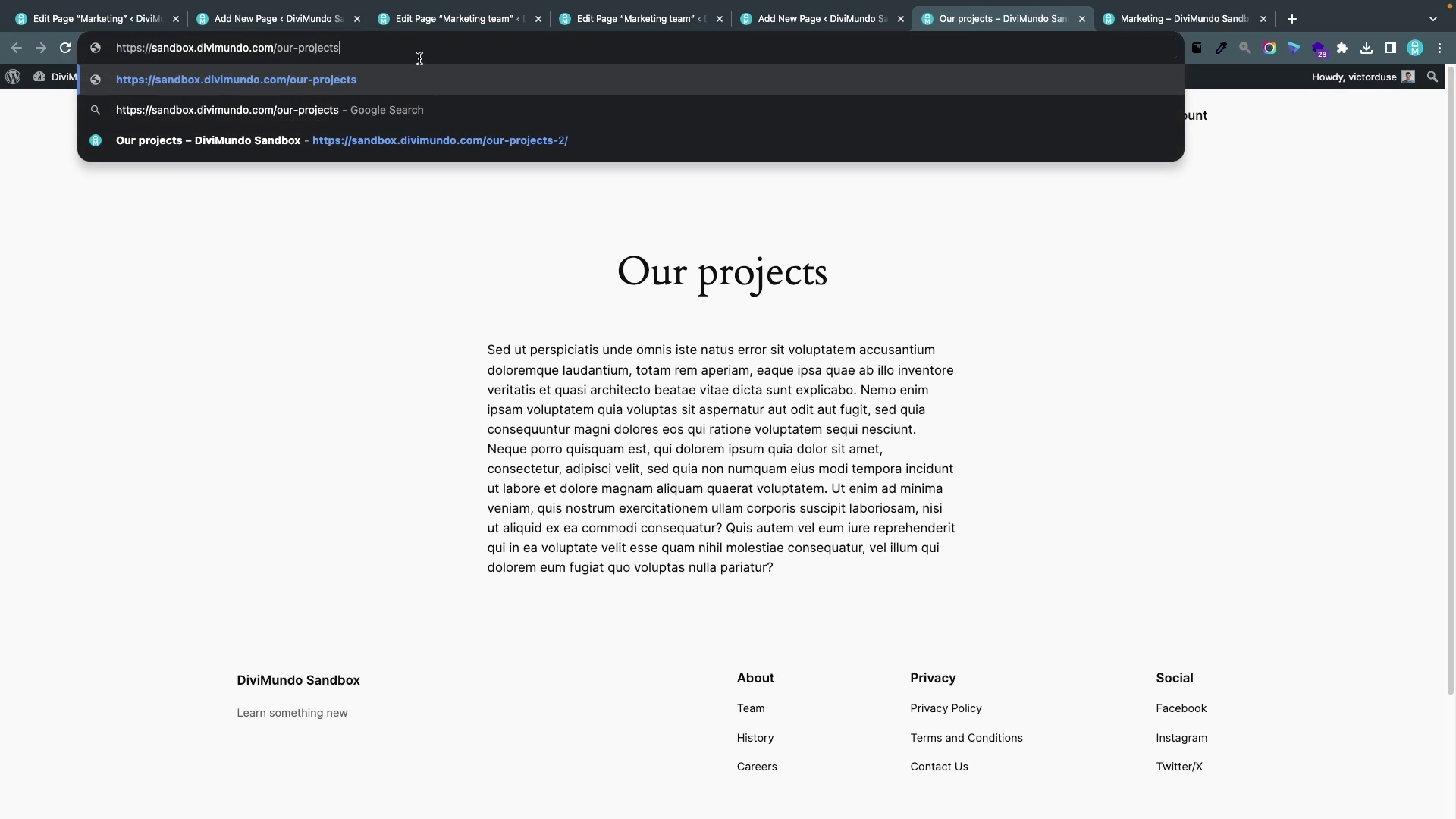
pyautogui.press('Return')
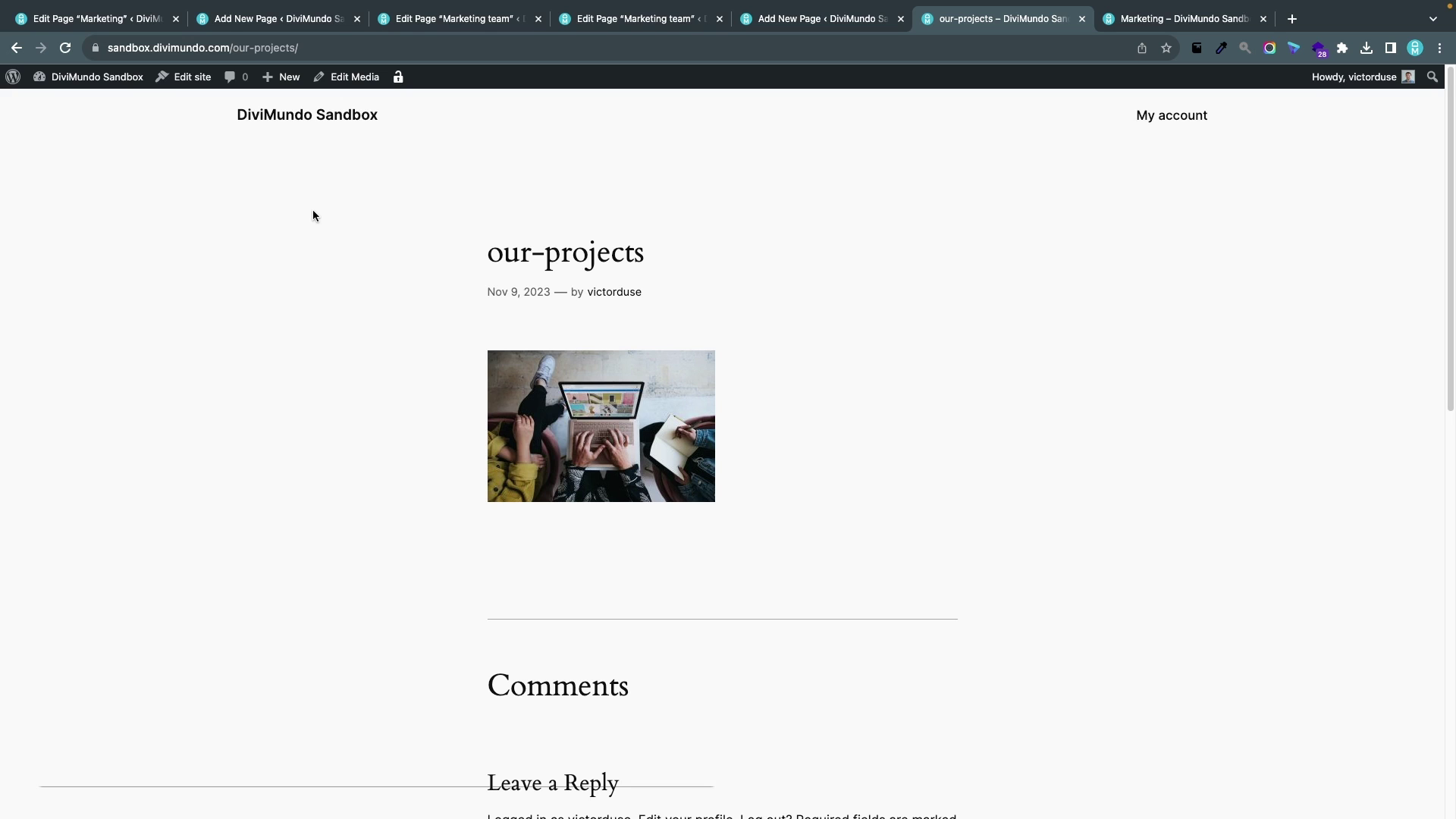
pyautogui.click(594, 416)
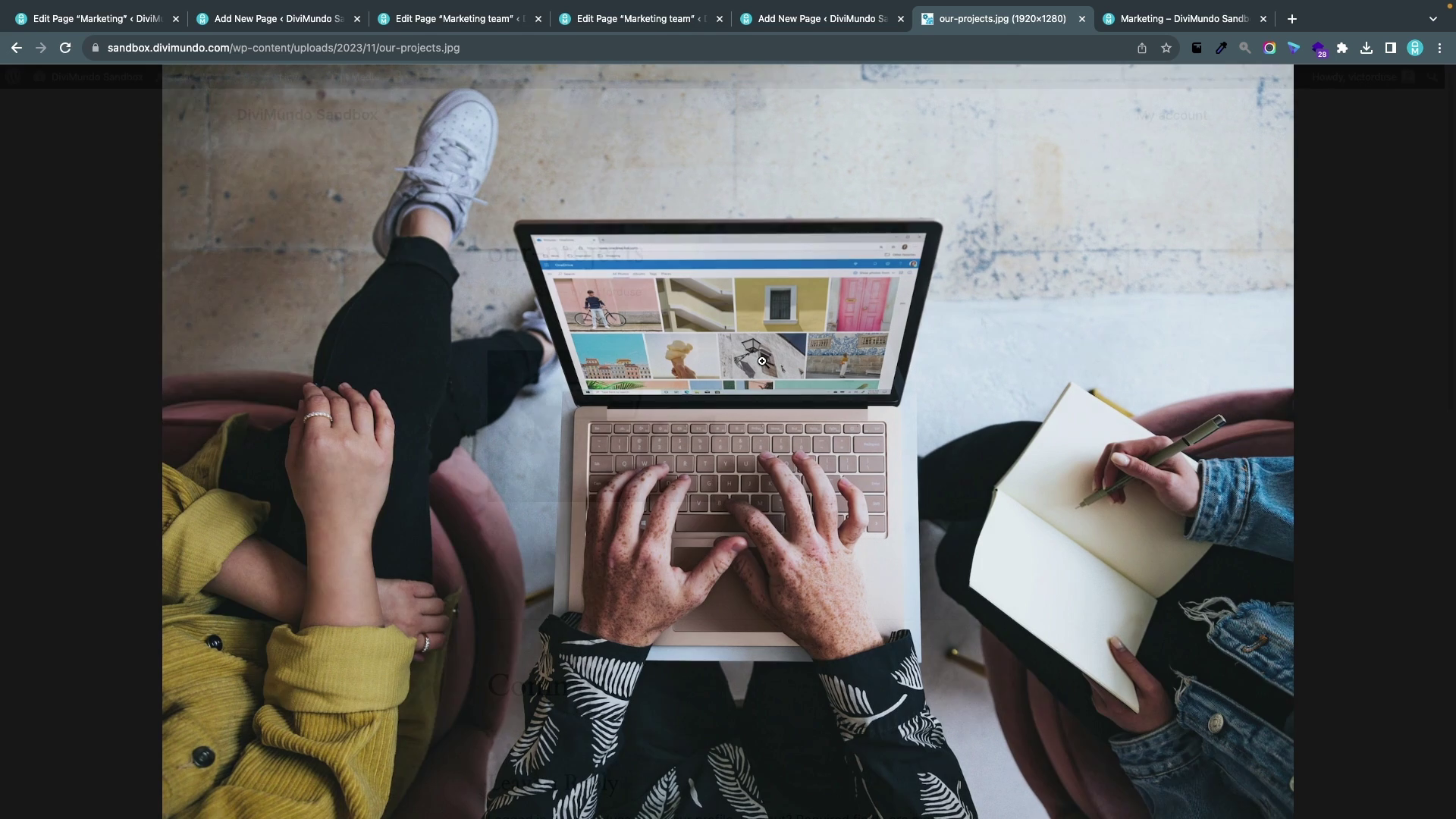
pyautogui.press('super+bracketleft')
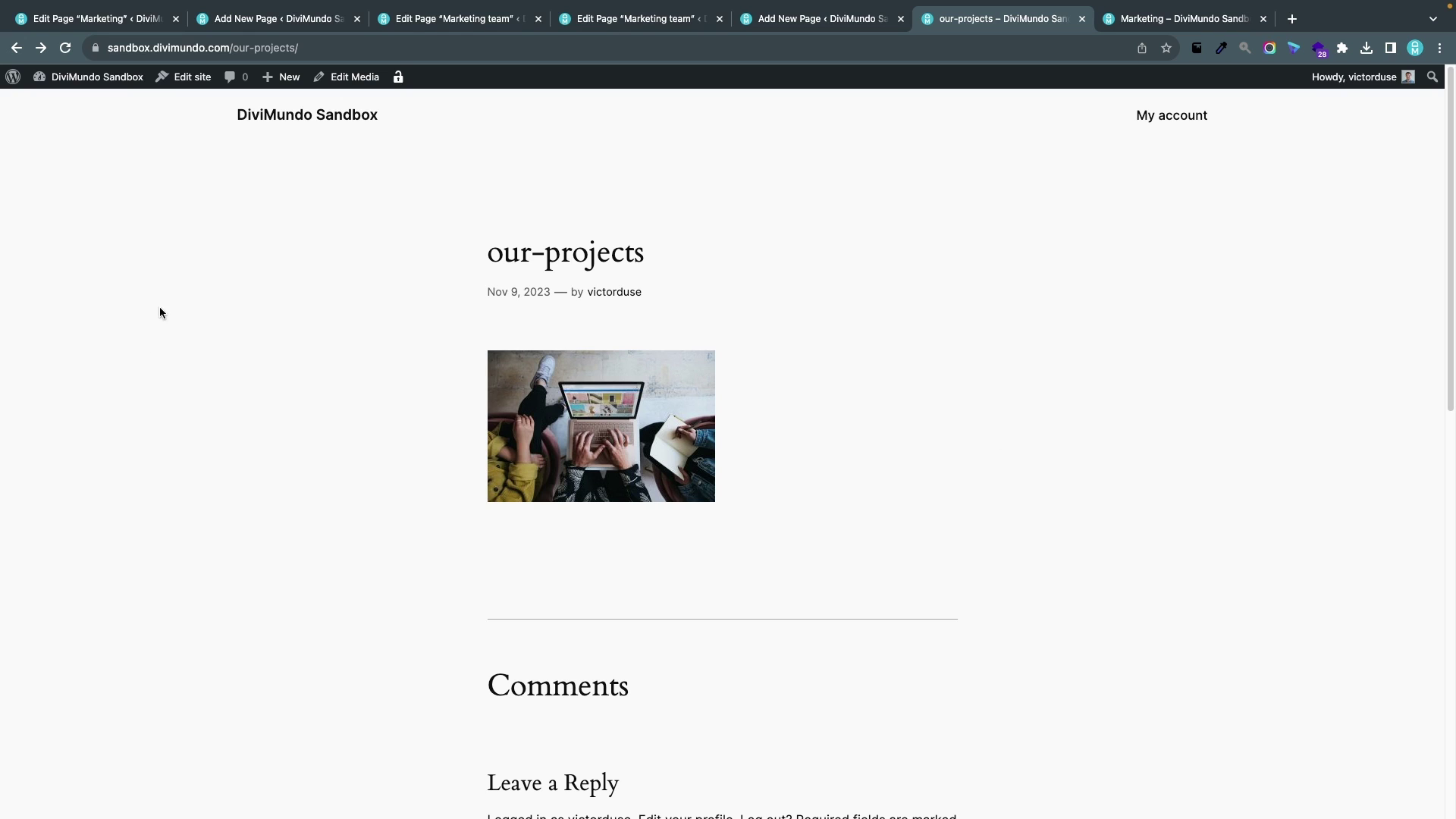
pyautogui.click(80, 77)
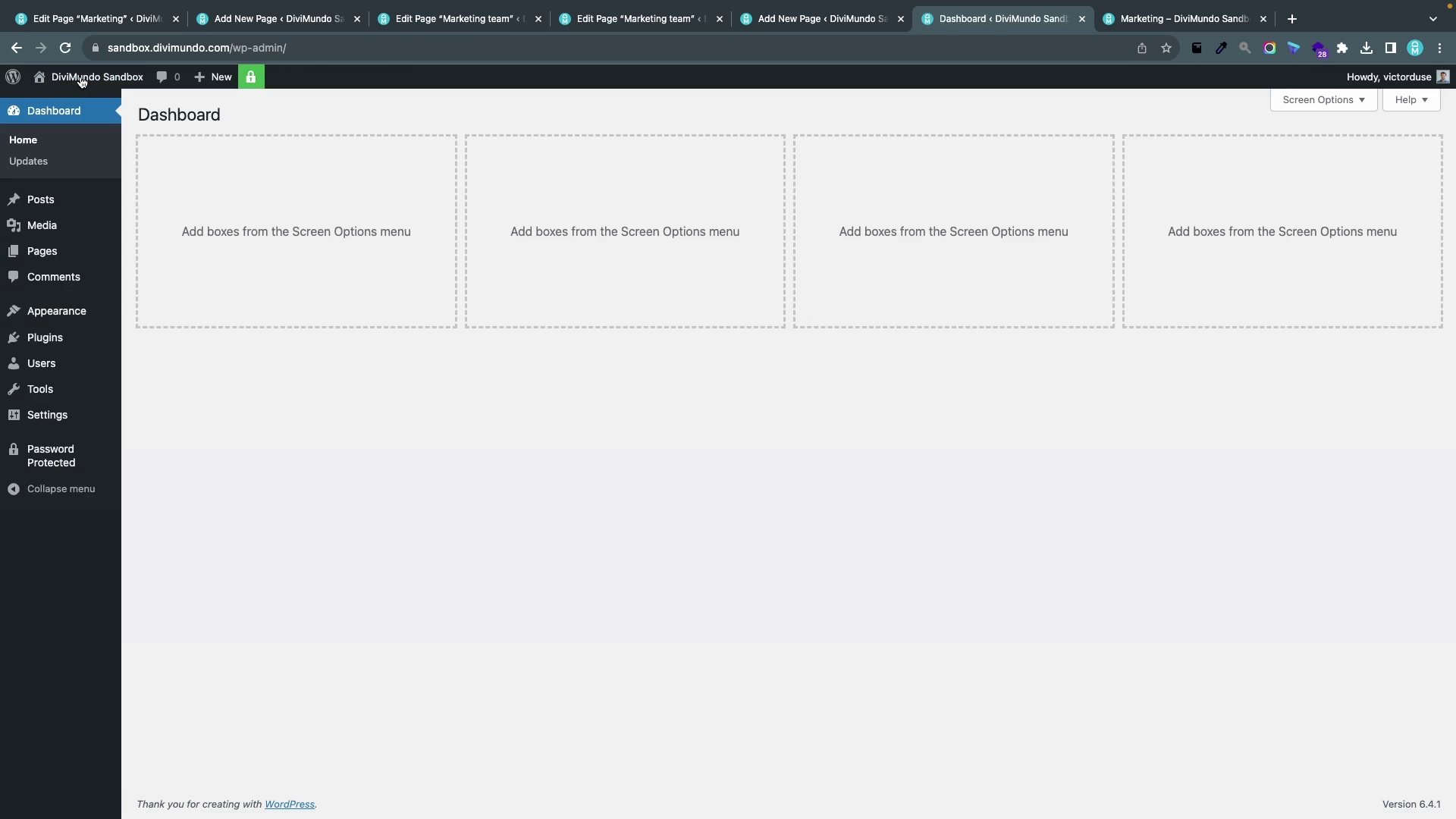
# - Show the attachment details of the our-projects.jpg laptop photo in the Media Library
pyautogui.click(47, 226)
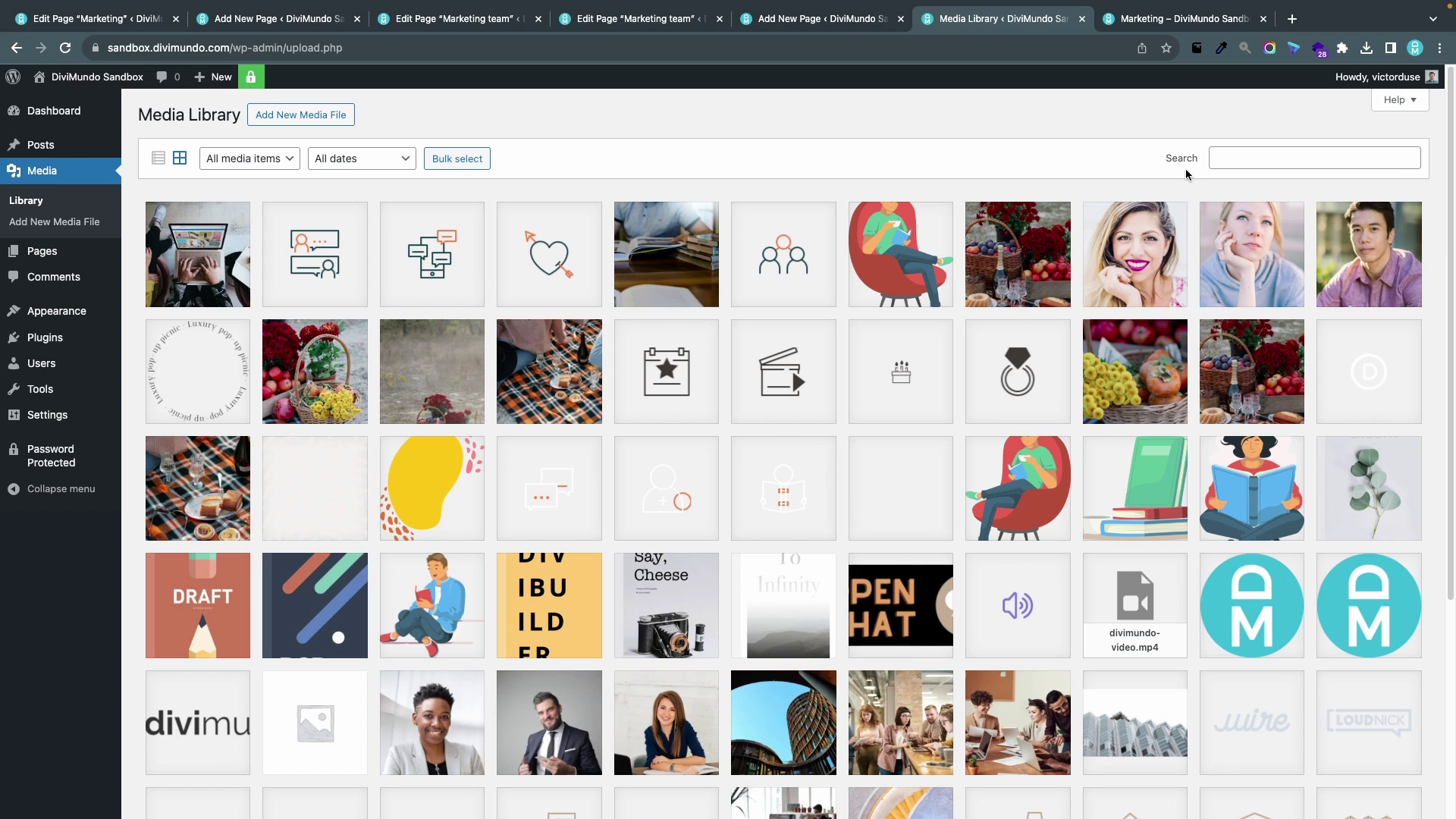
pyautogui.click(1283, 151)
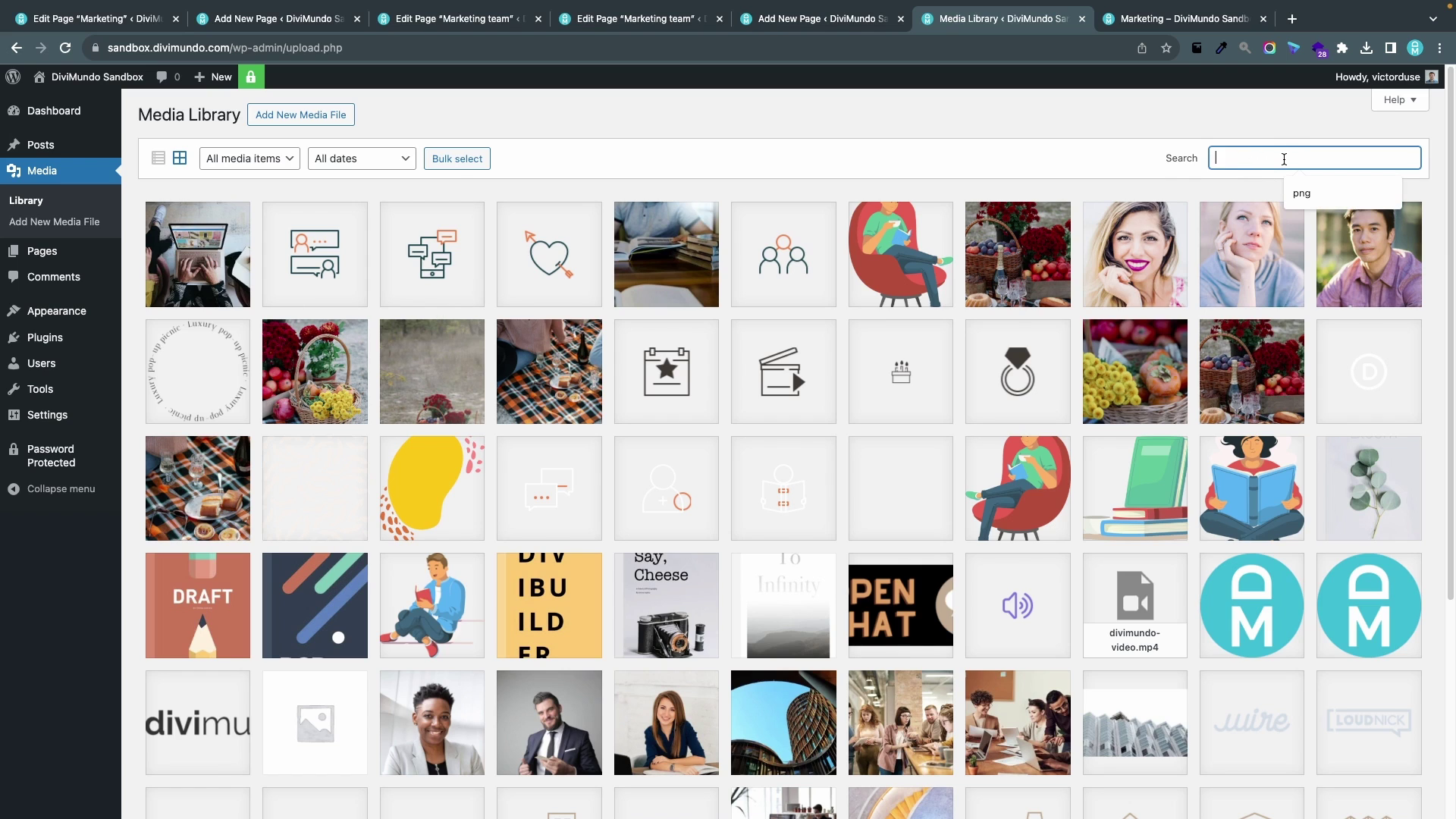
pyautogui.click(1160, 175)
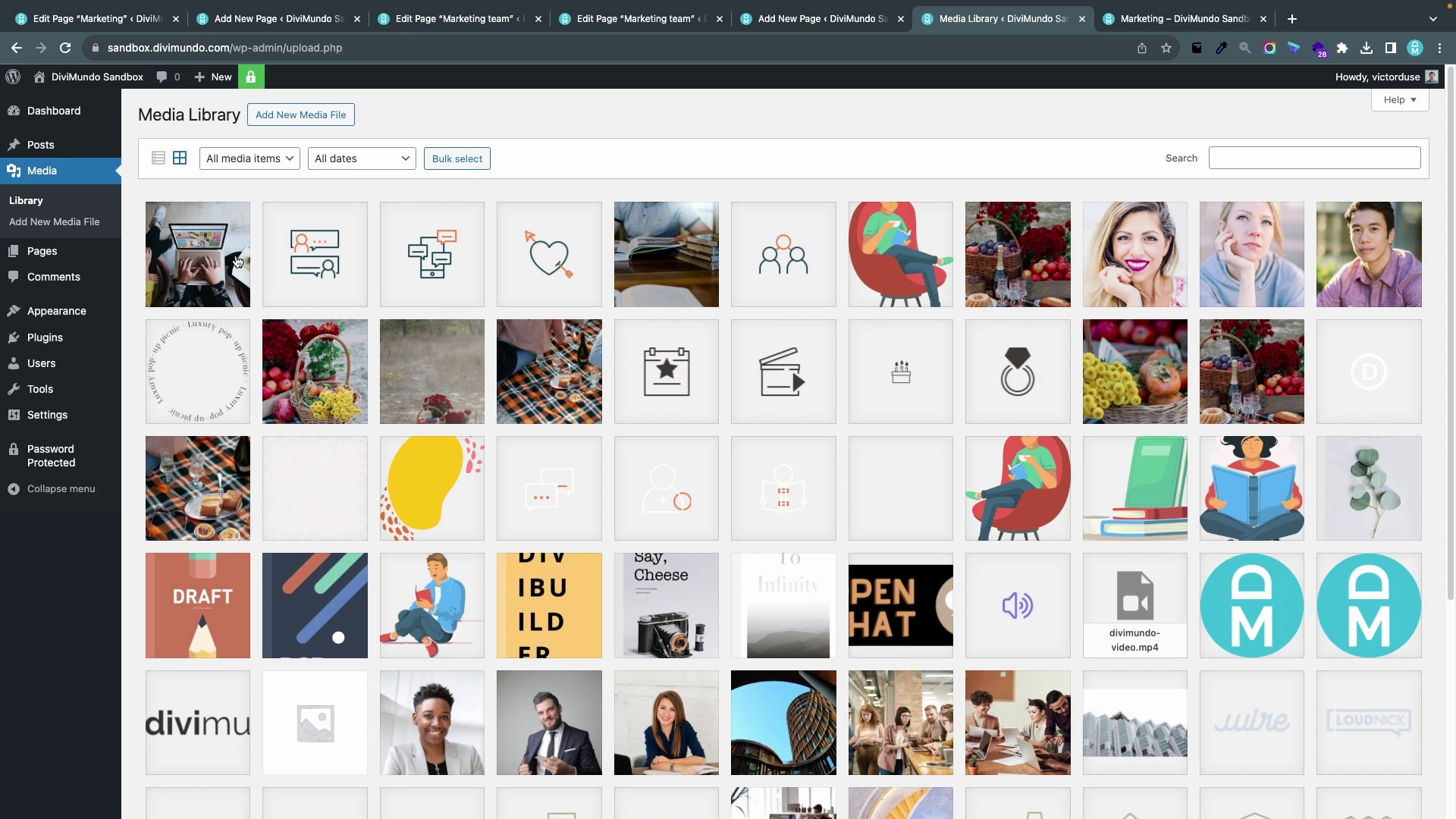
pyautogui.click(237, 247)
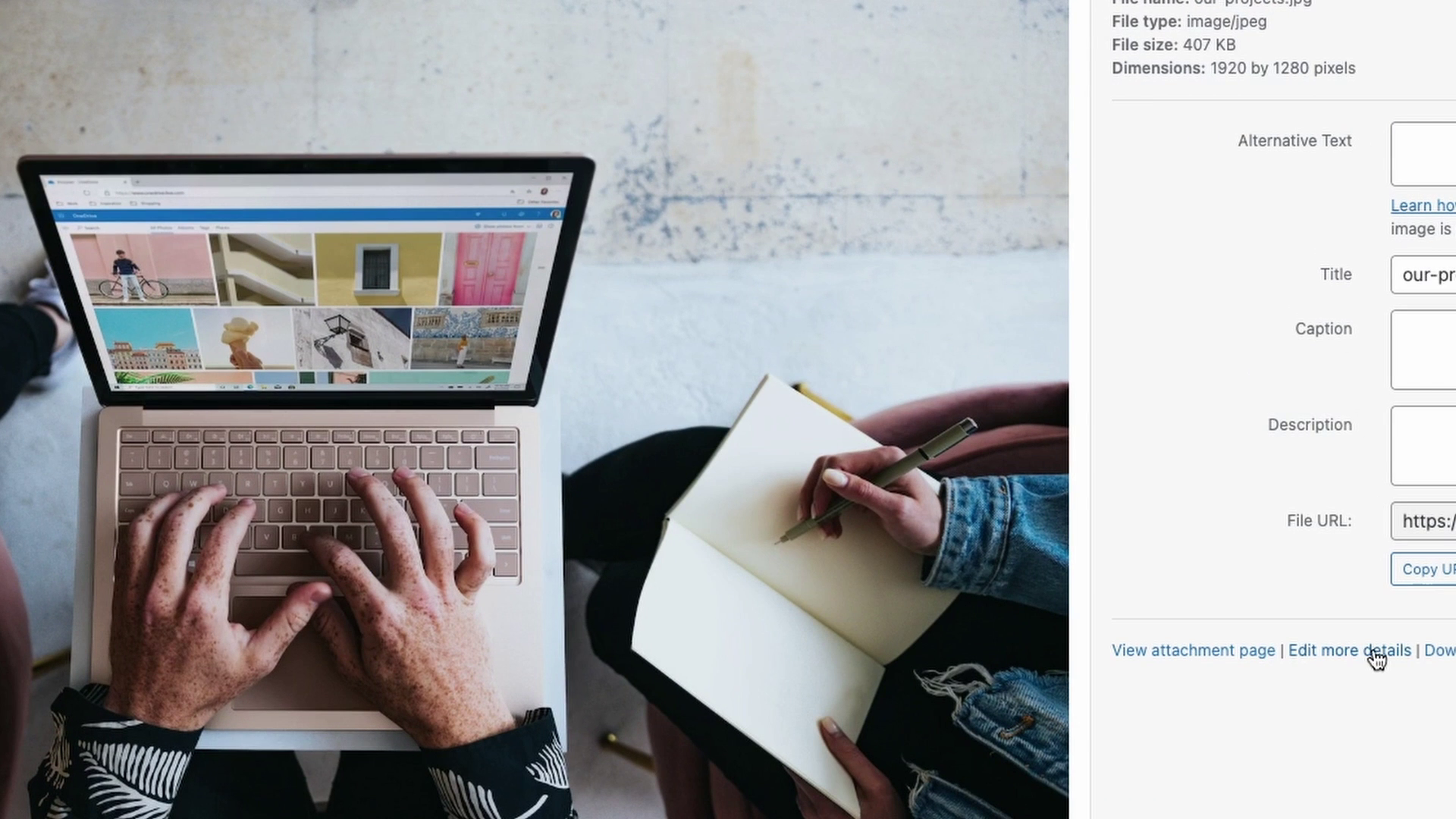
# - Open the our-projects image's Edit Media page and reveal its Screen Options
pyautogui.click(1354, 650)
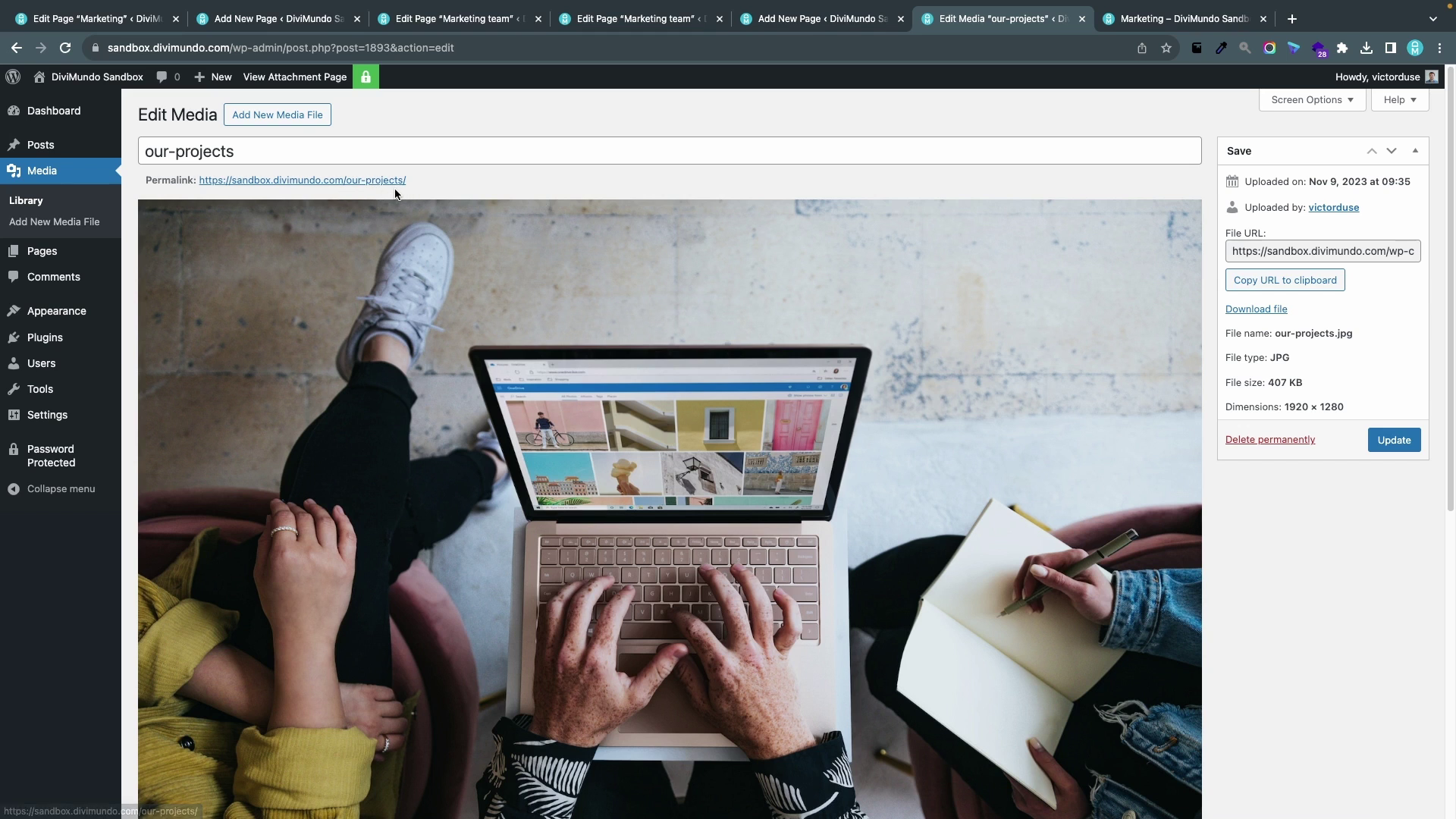
pyautogui.scroll(-7, 522, 258)
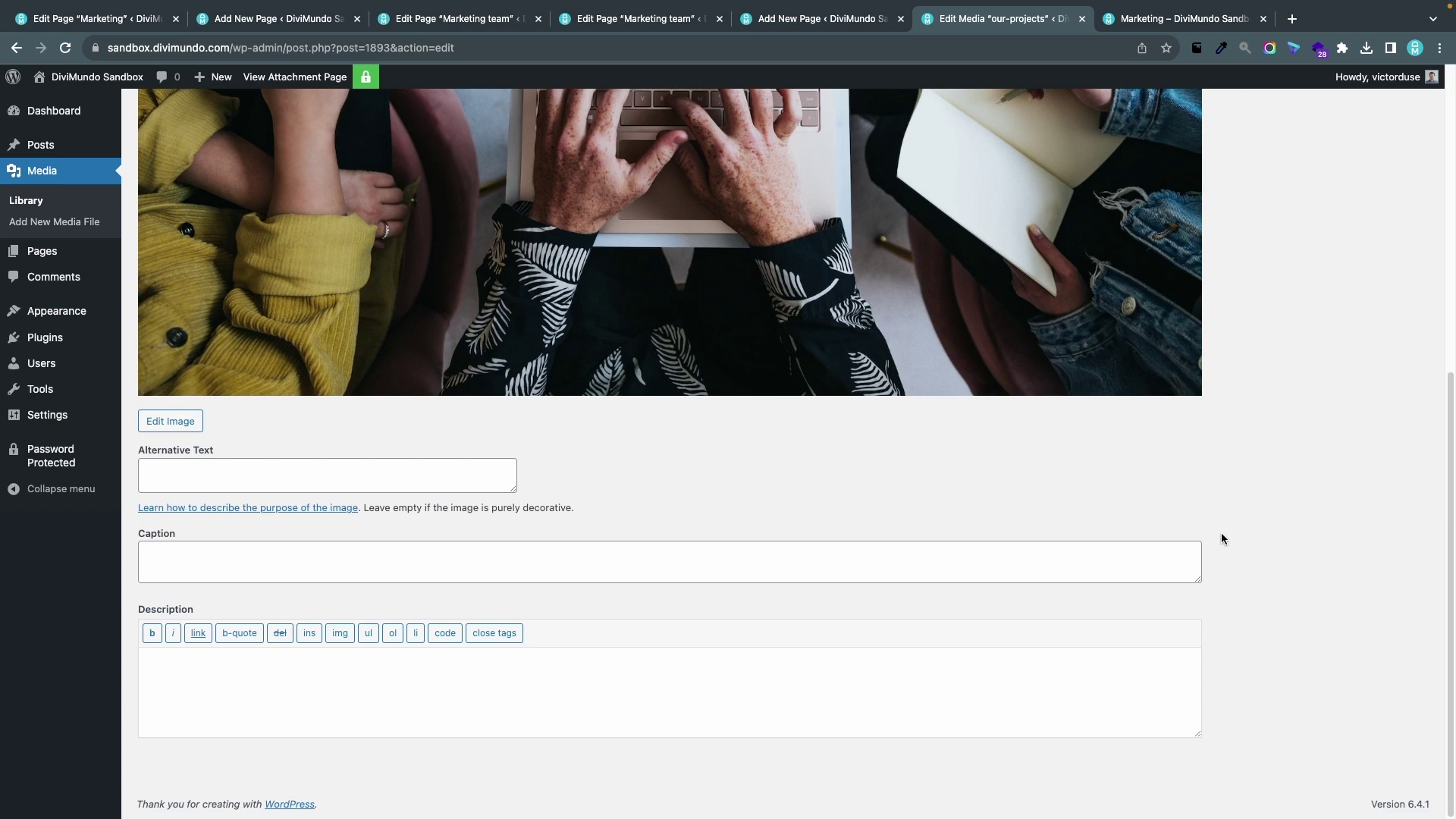
pyautogui.scroll(8, 1221, 539)
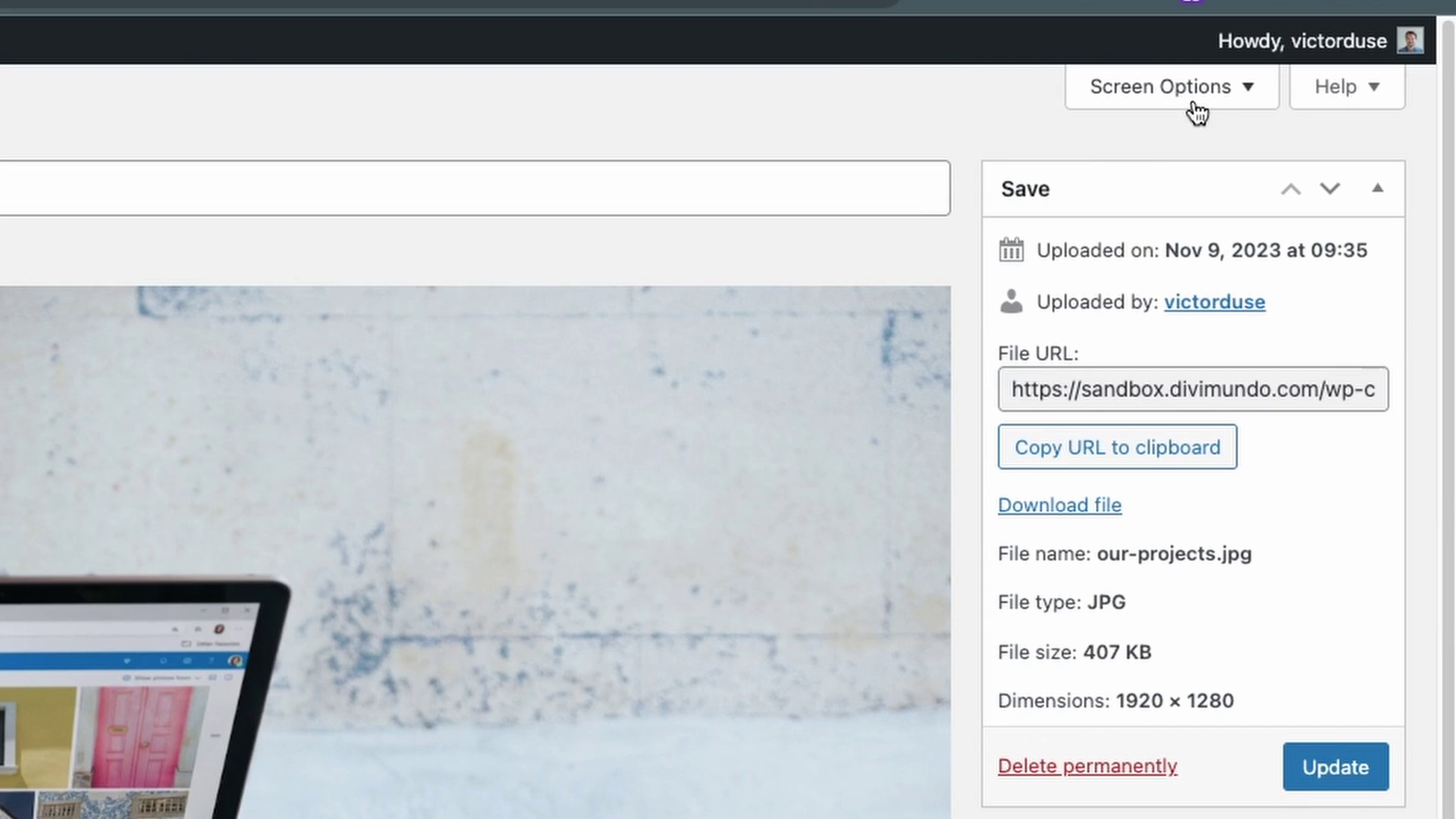
pyautogui.click(1196, 112)
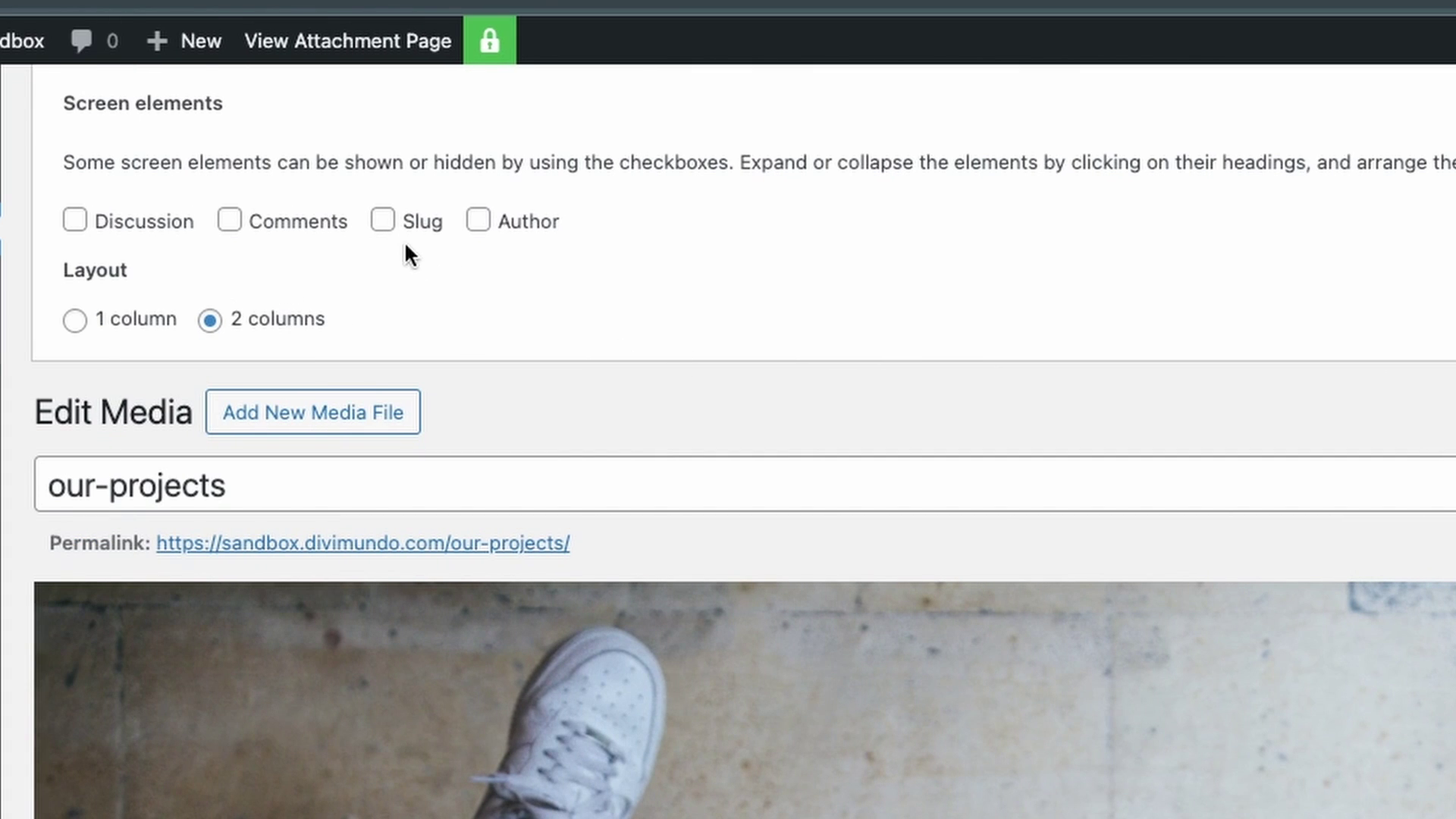
# - Enable the Slug field in Screen Options on the image's edit page
pyautogui.click(385, 227)
pyautogui.scroll(-15, 972, 461)
pyautogui.scroll(-10, 972, 80)
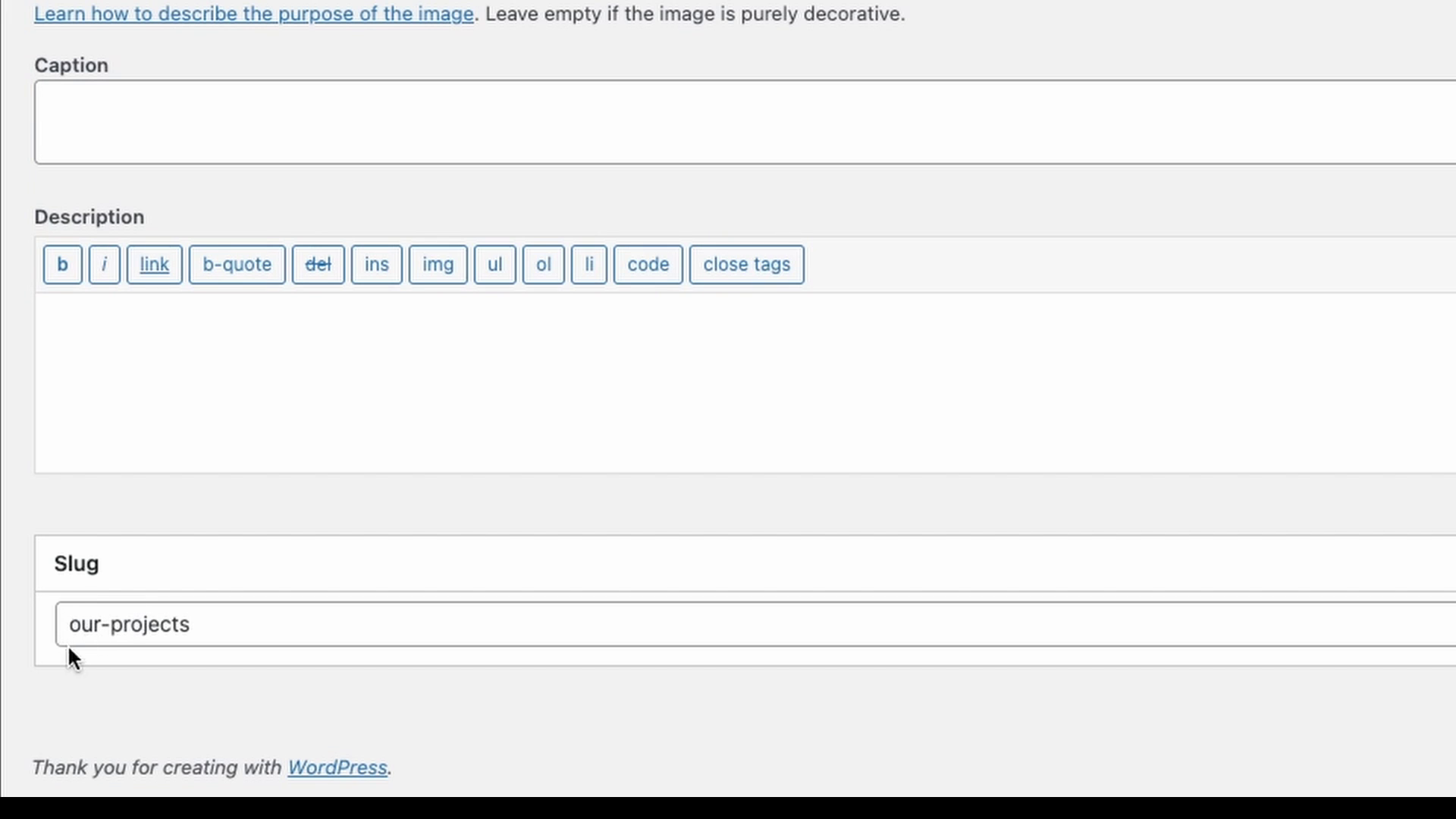
# - Change the image's slug from our-projects to our-cool-projects and update it
pyautogui.click(110, 624)
pyautogui.write('cool-')
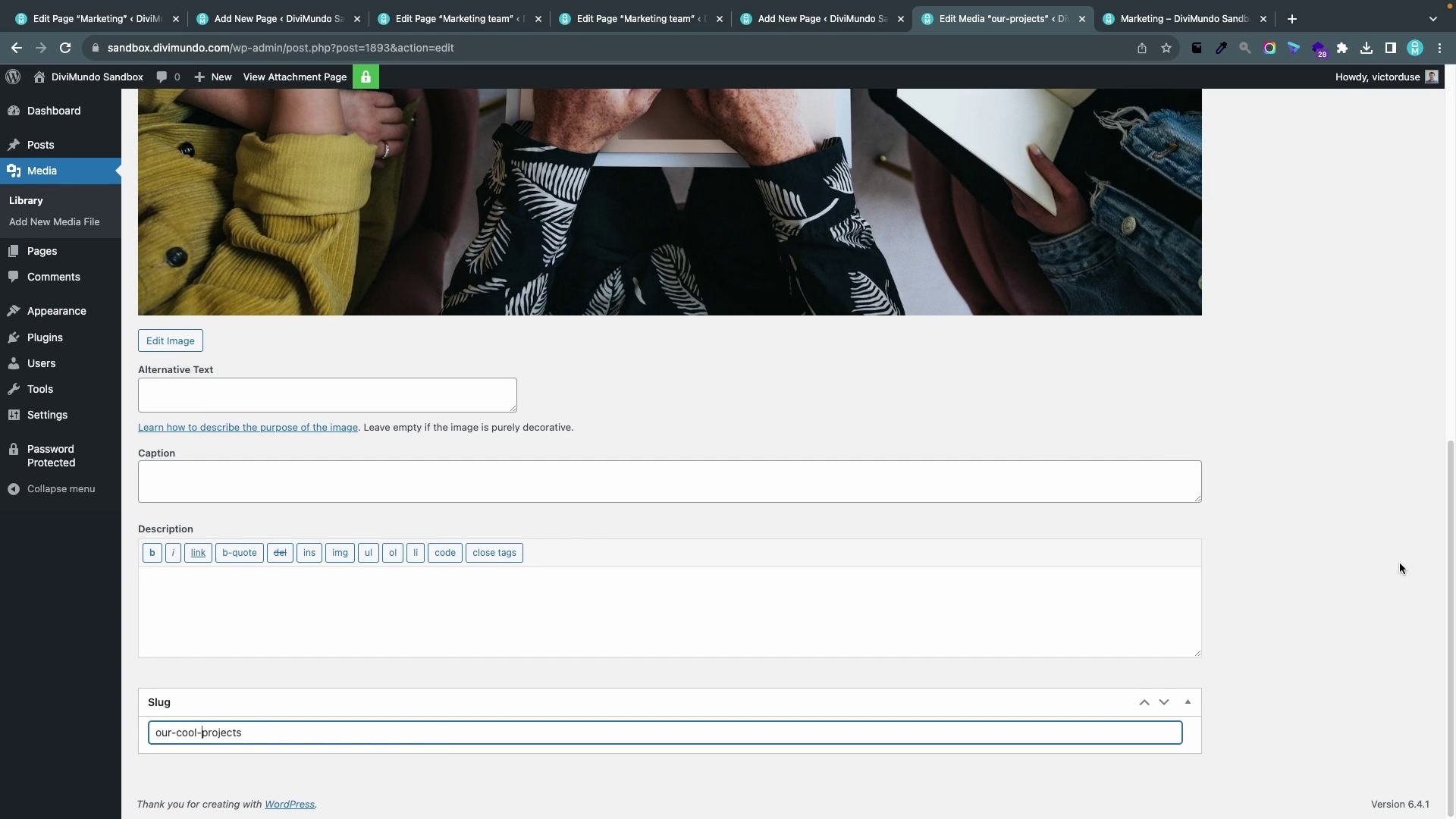
pyautogui.scroll(10, 1401, 567)
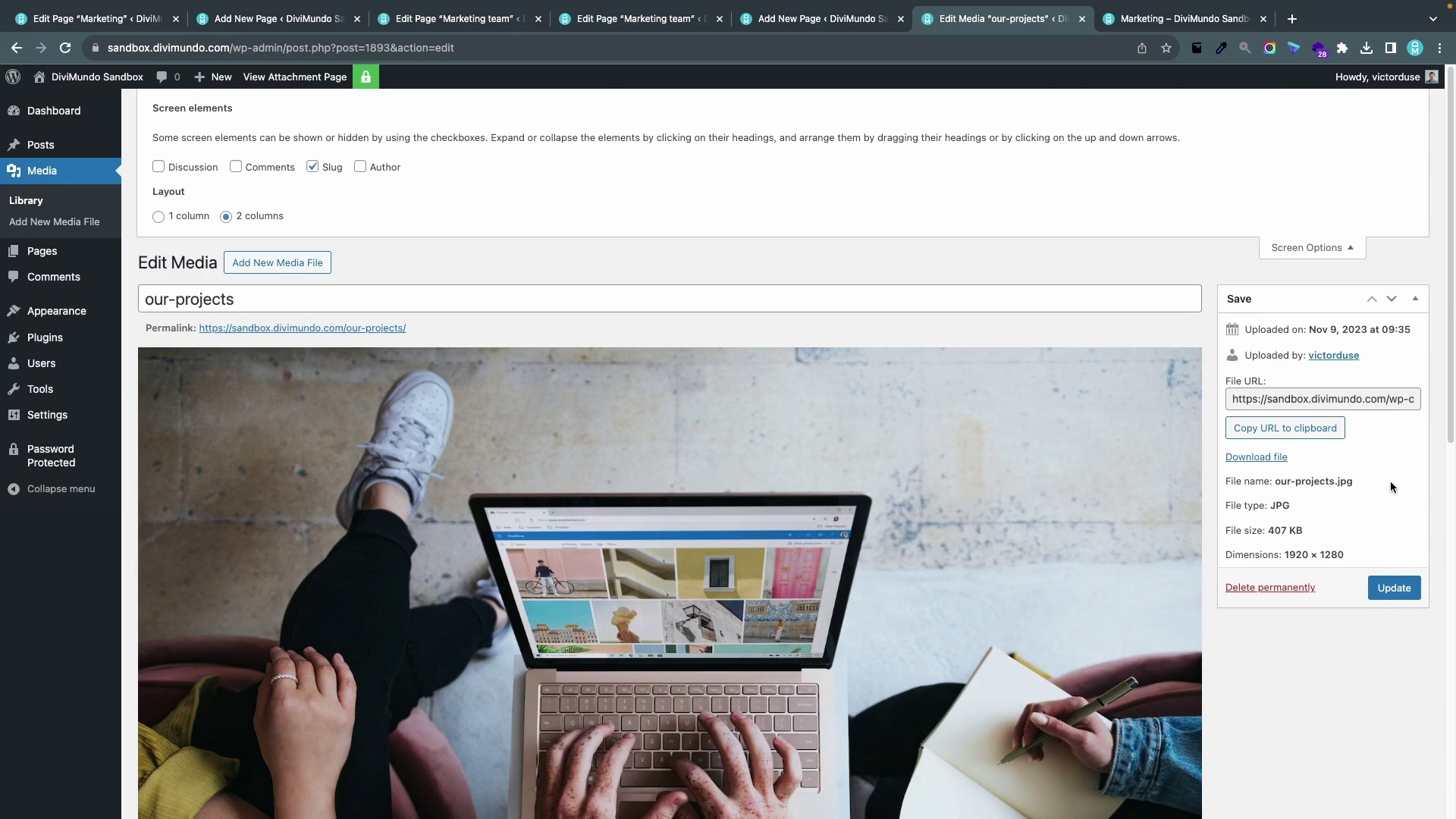
pyautogui.click(1395, 585)
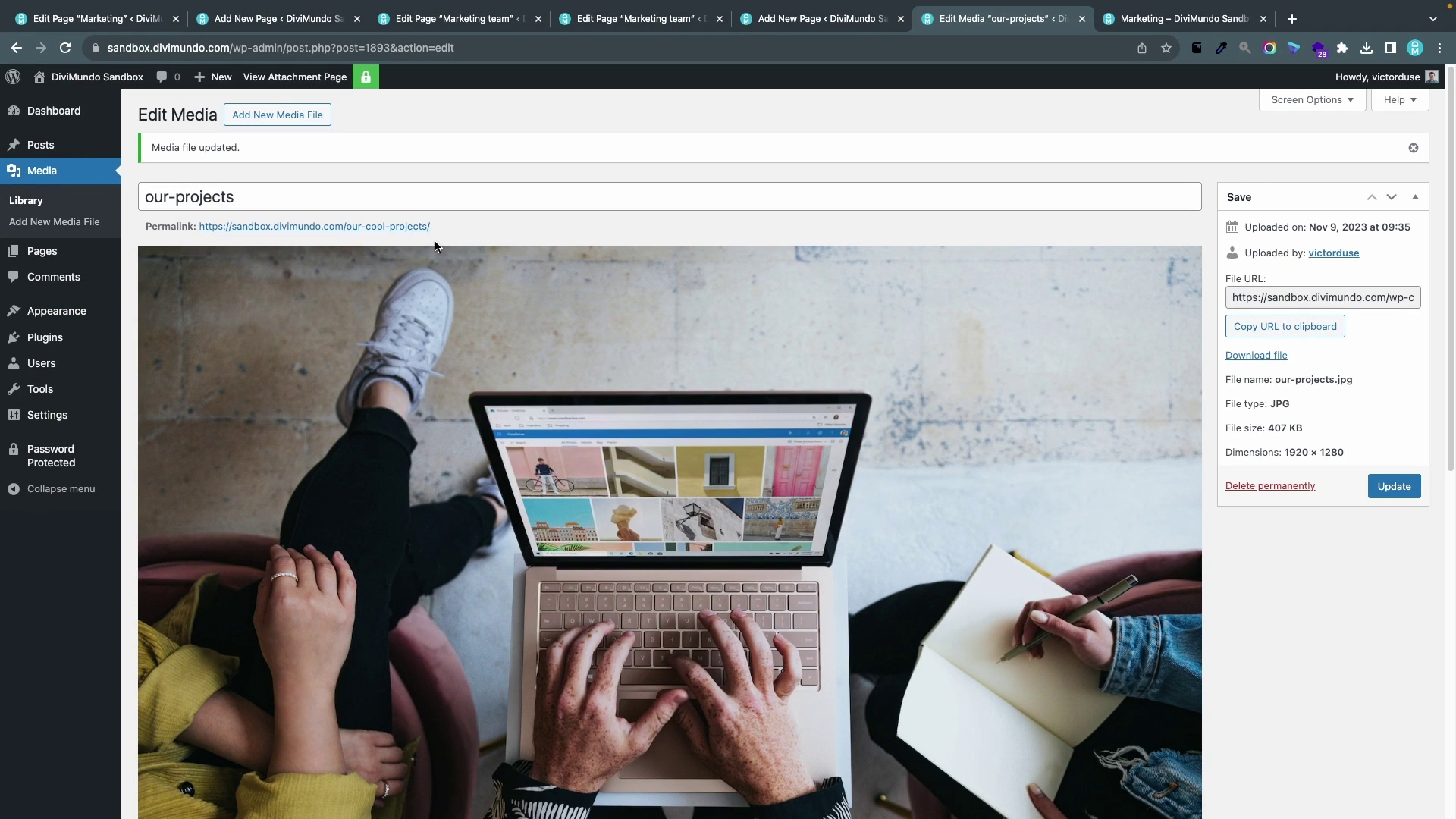
pyautogui.click(1384, 298)
pyautogui.moveTo(1383, 298); pyautogui.dragTo(1432, 298)
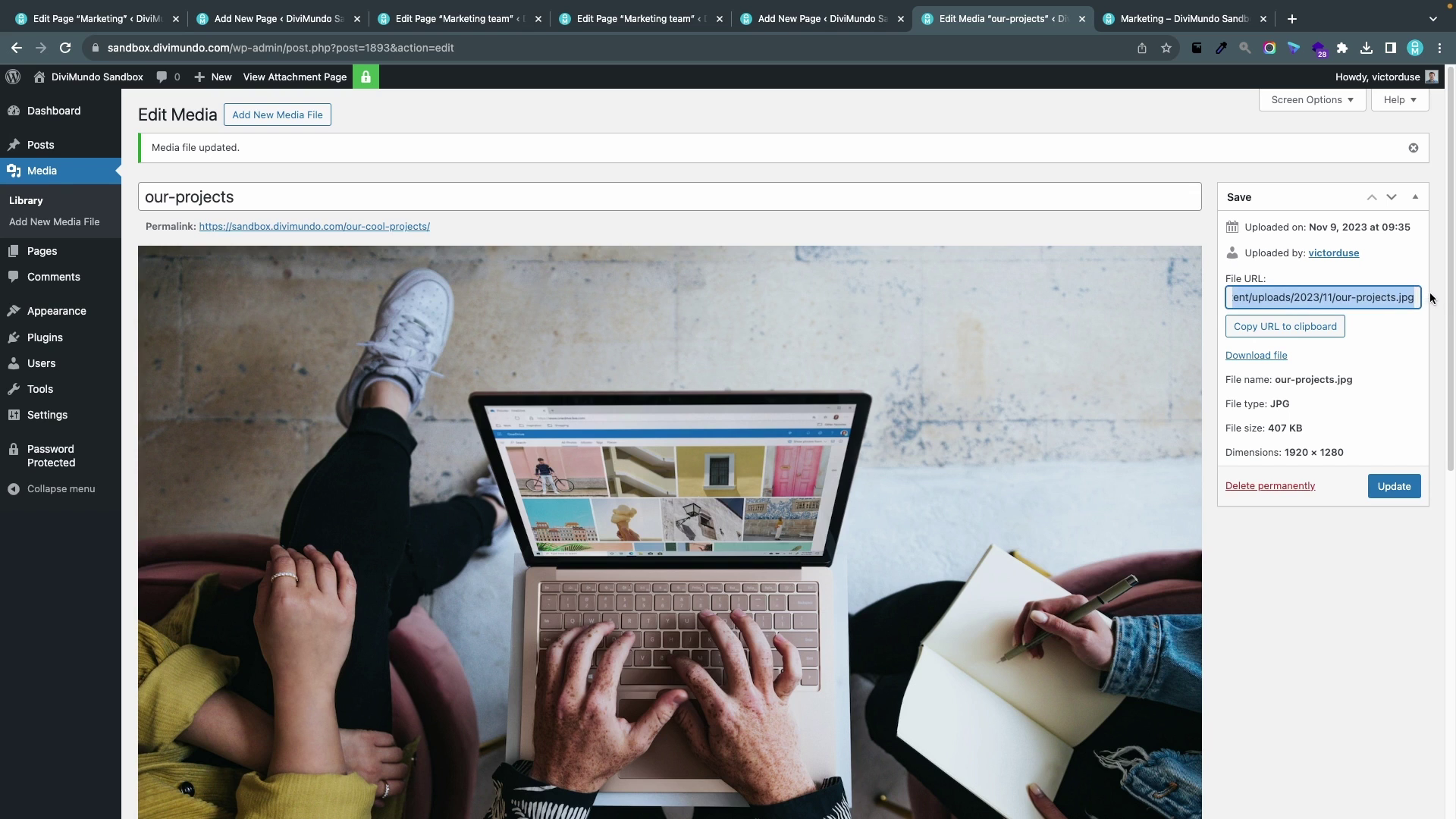
pyautogui.click(1389, 297)
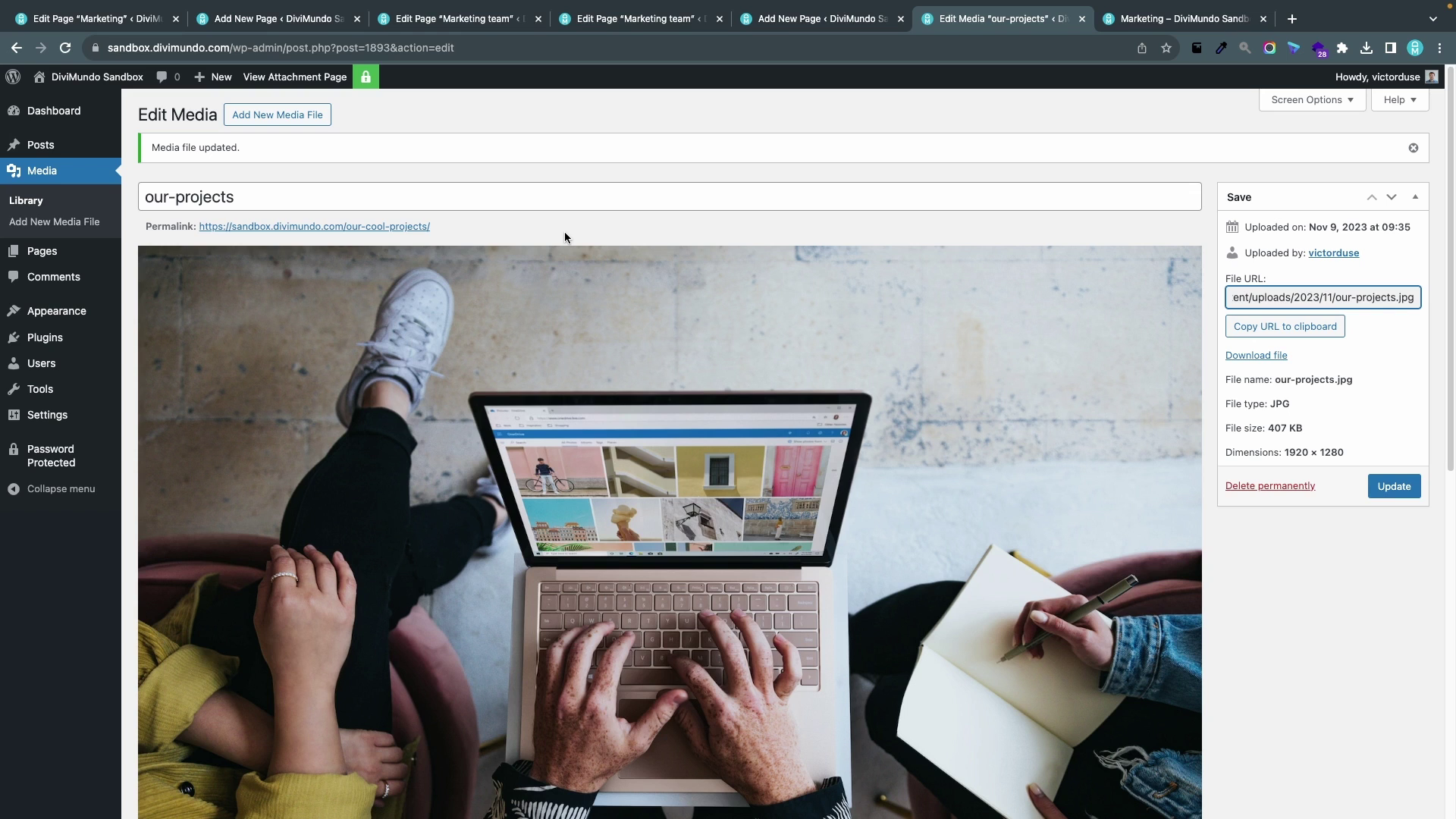
pyautogui.click(66, 255)
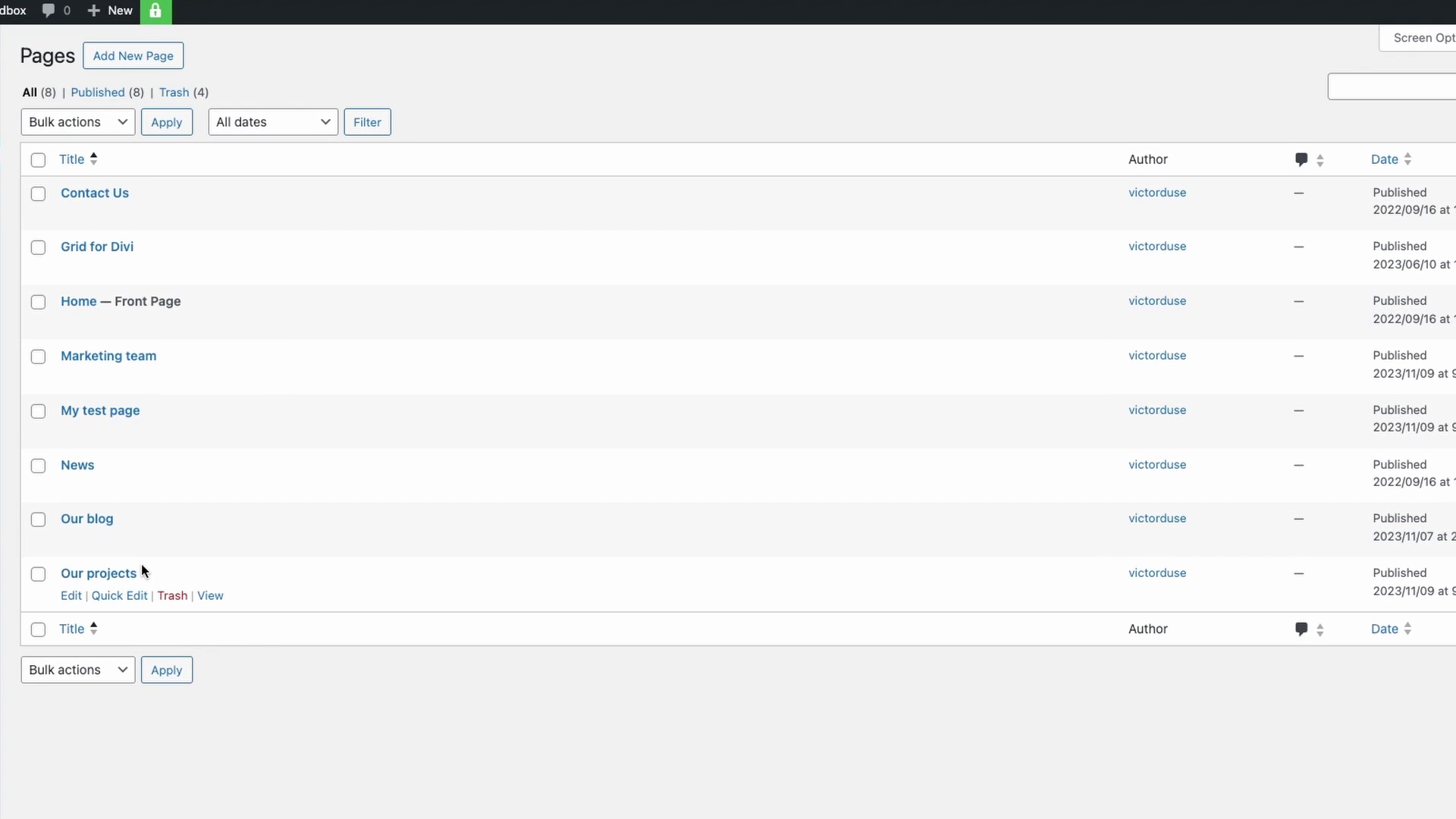
# - Quick-edit the Our projects page slug to our-projects, then open the page in the editor
pyautogui.click(119, 596)
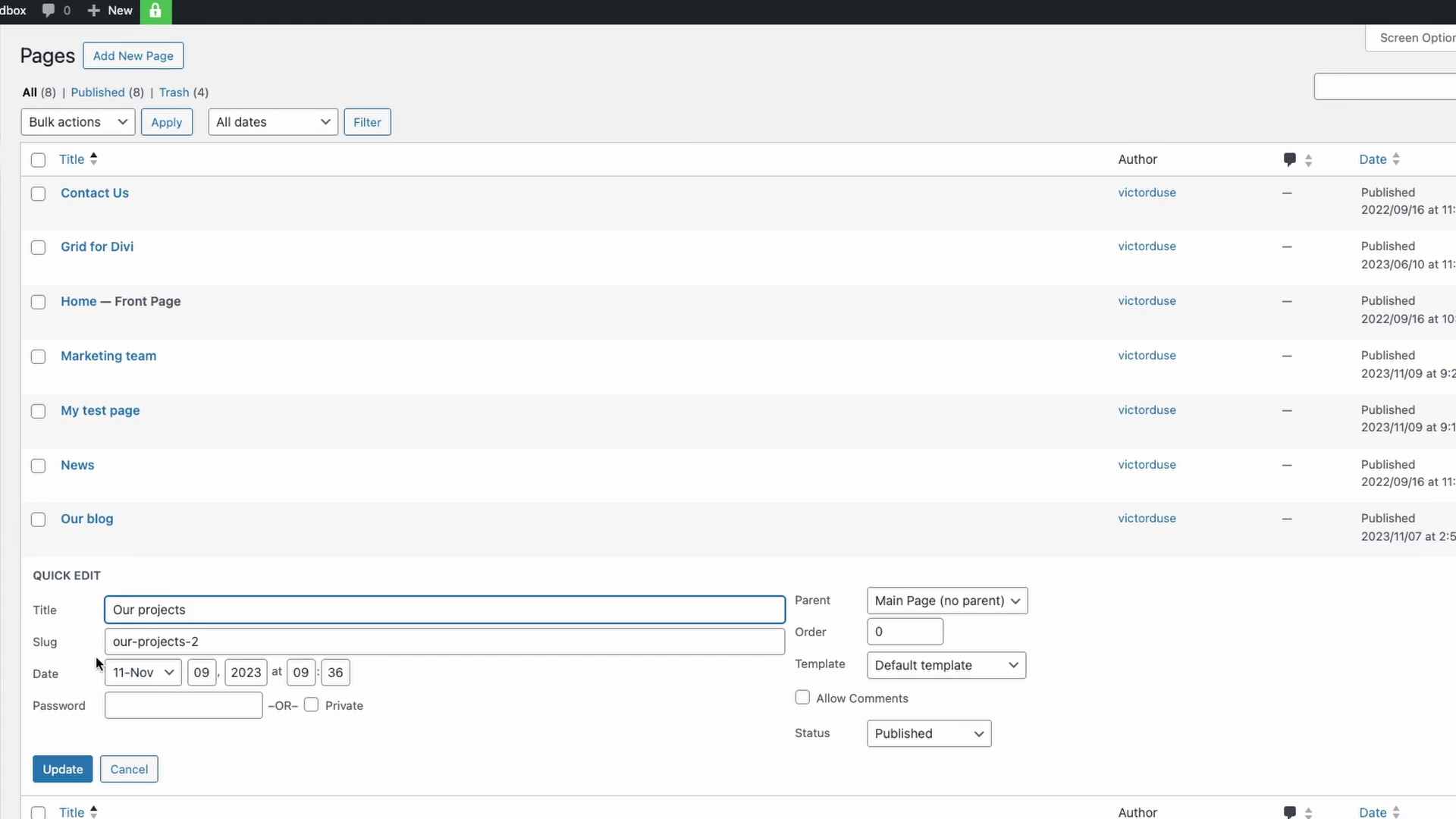
pyautogui.click(225, 643)
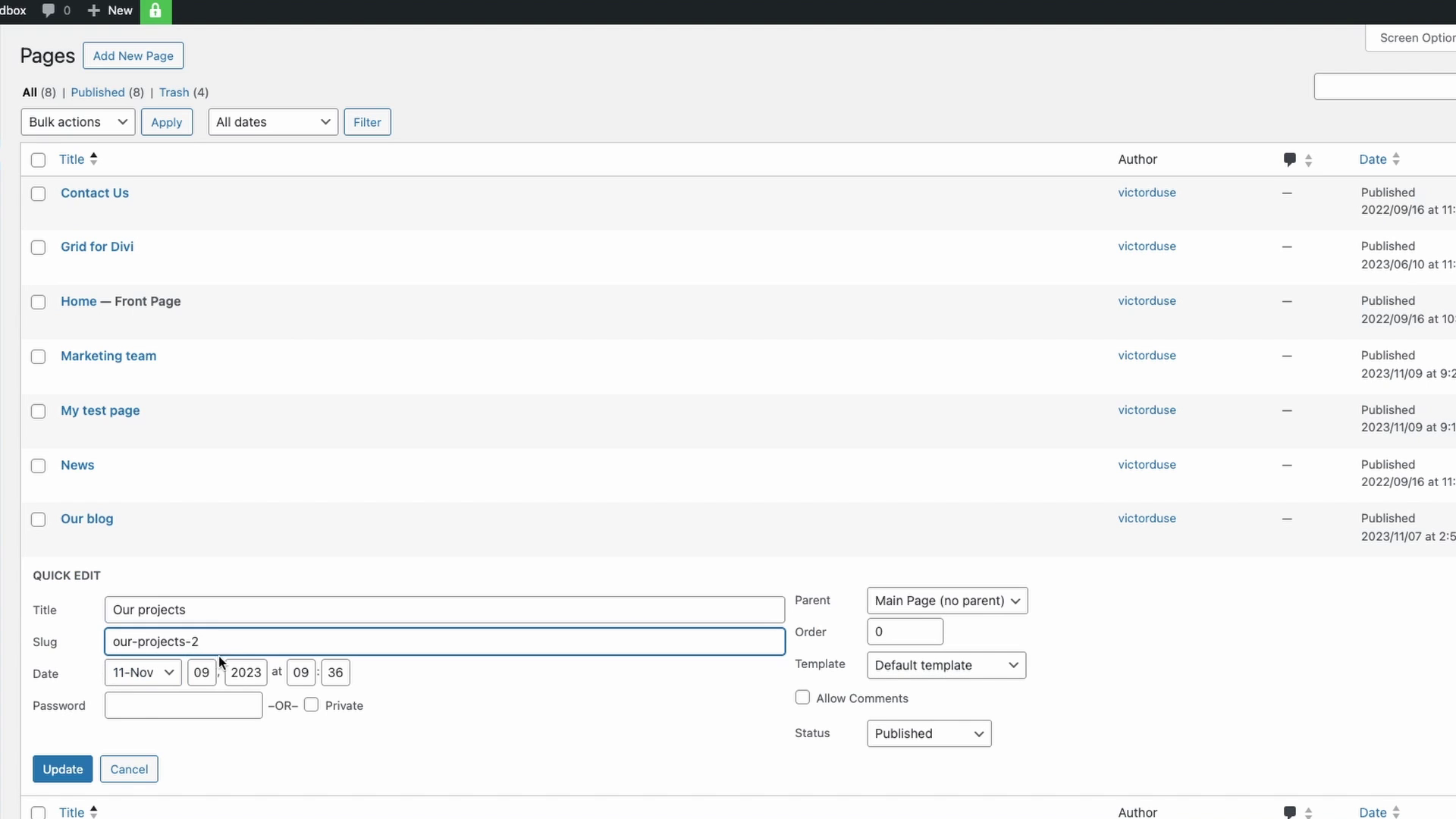
pyautogui.press('BackSpace')
pyautogui.press('BackSpace')
pyautogui.click(63, 768)
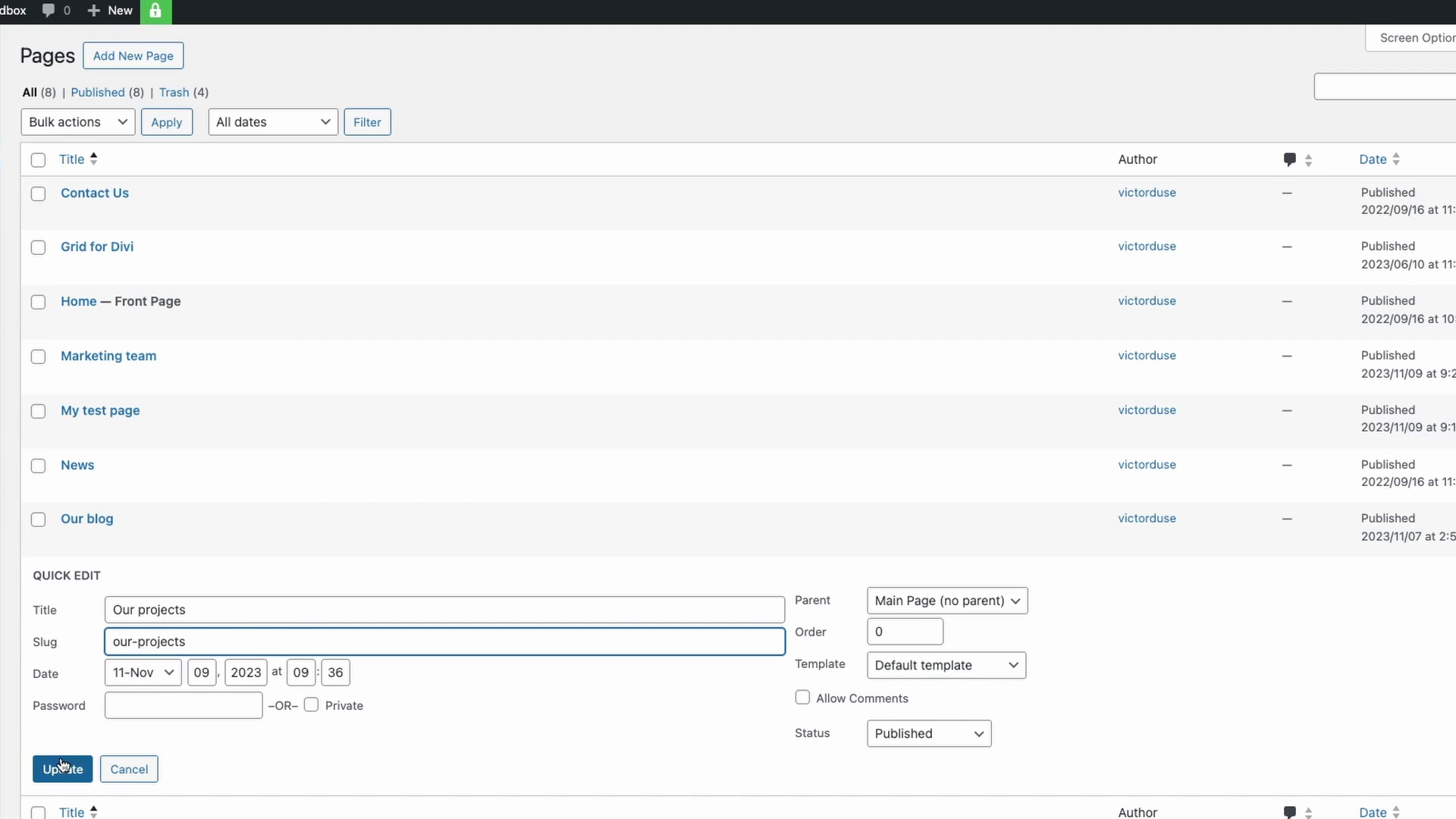
pyautogui.click(110, 583)
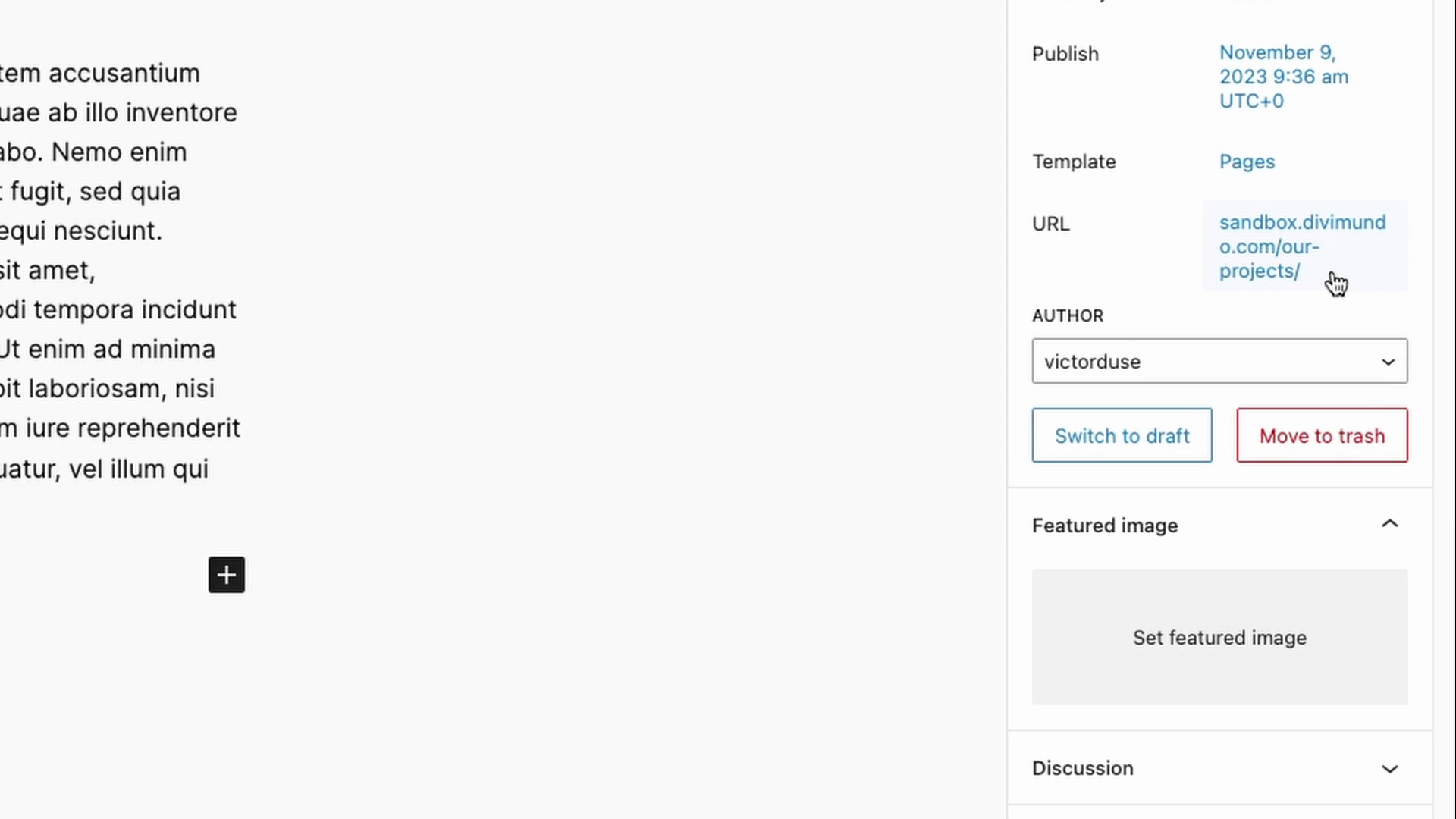
# - View the live Our projects page from its /our-projects/ permalink
pyautogui.click(1253, 254)
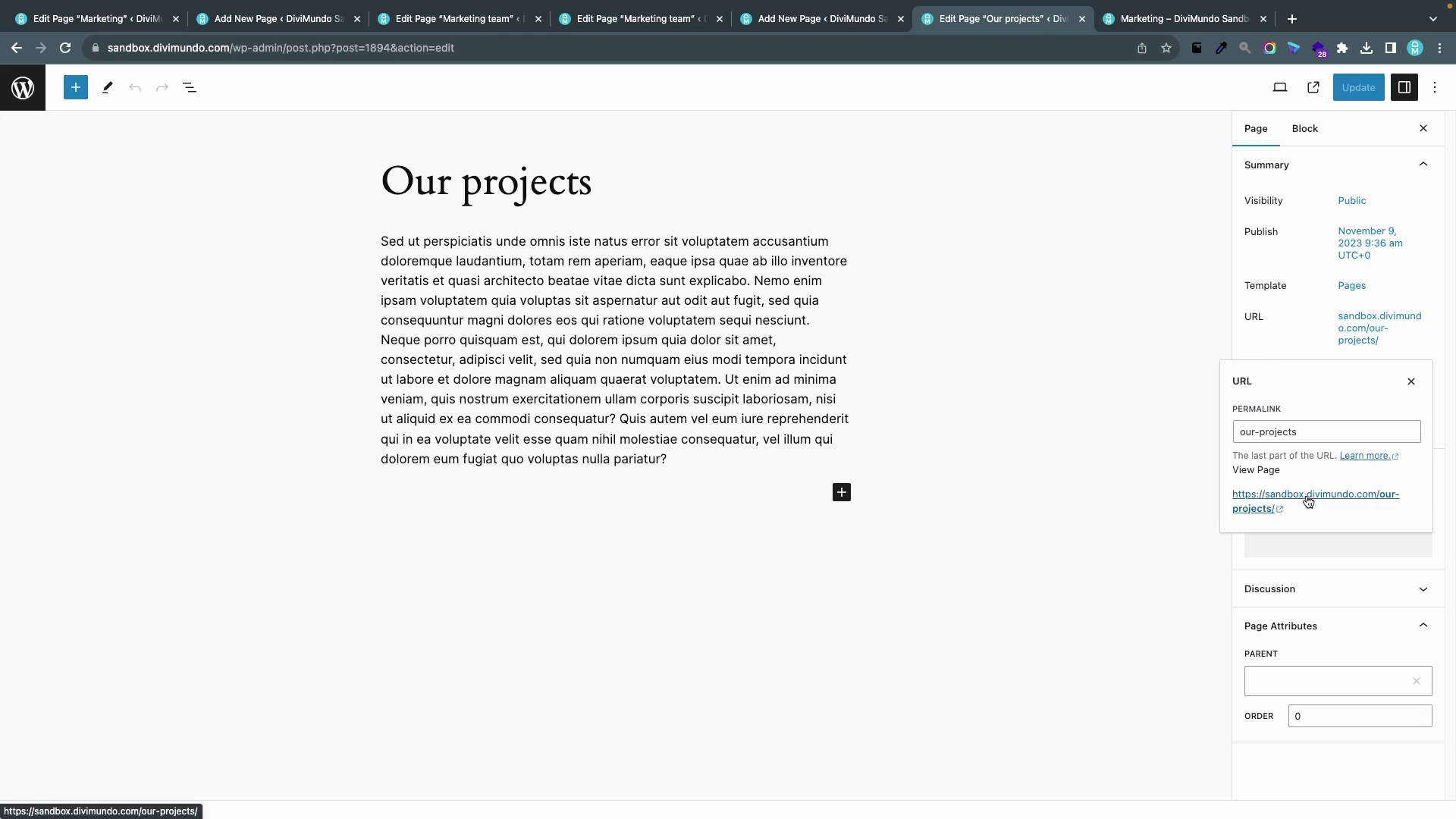
pyautogui.click(1206, 554)
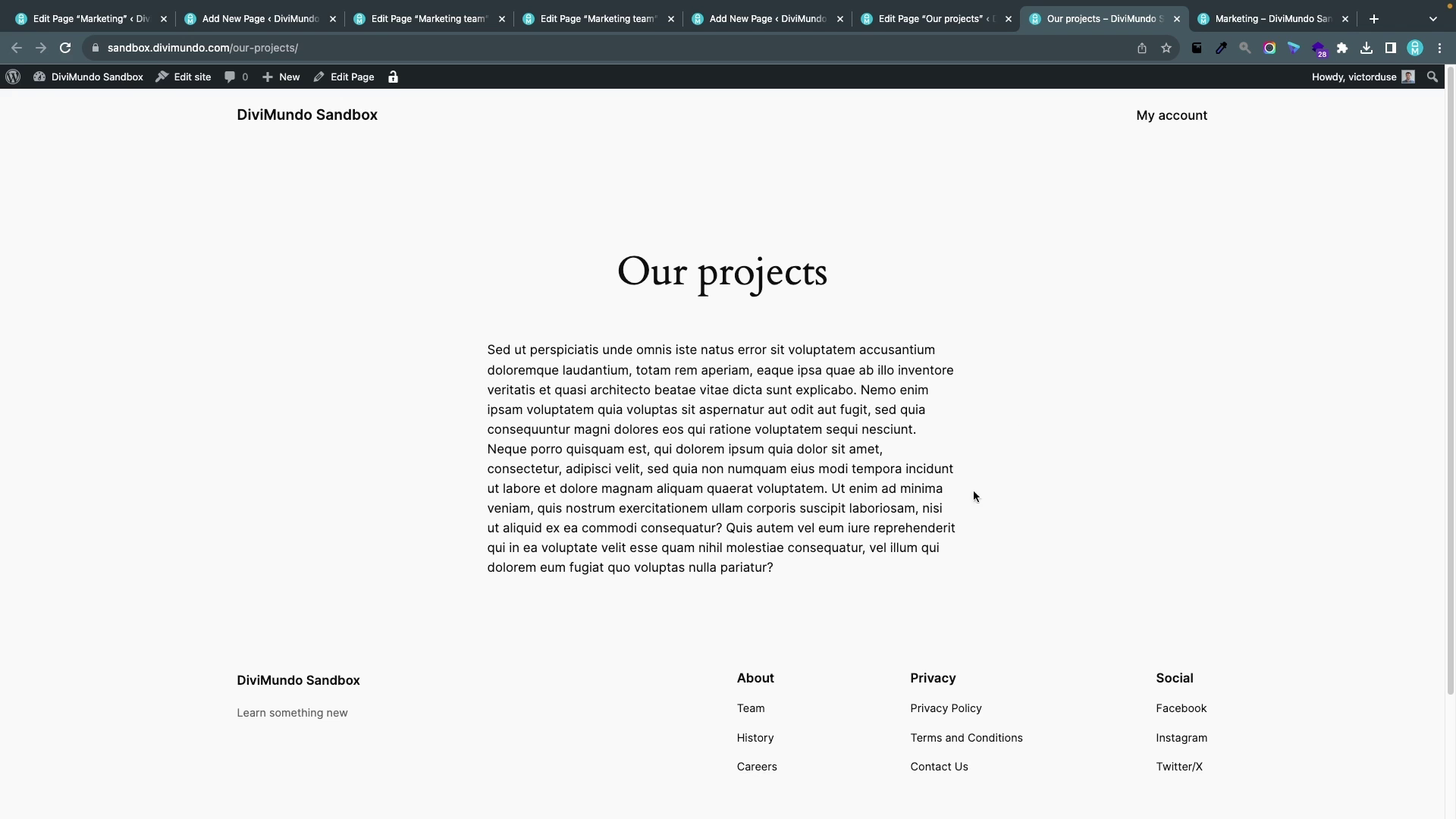